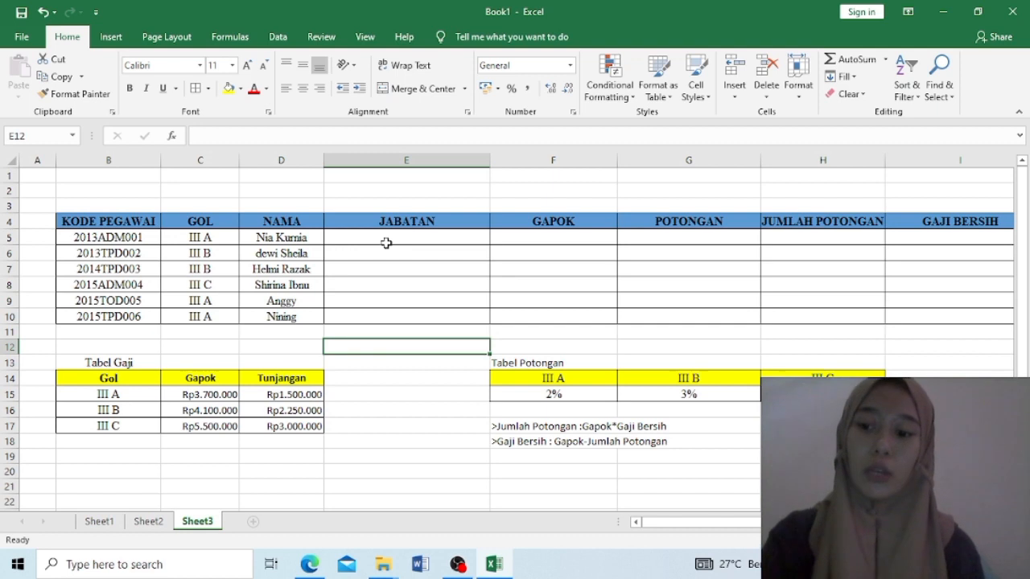
pyautogui.click(385, 241)
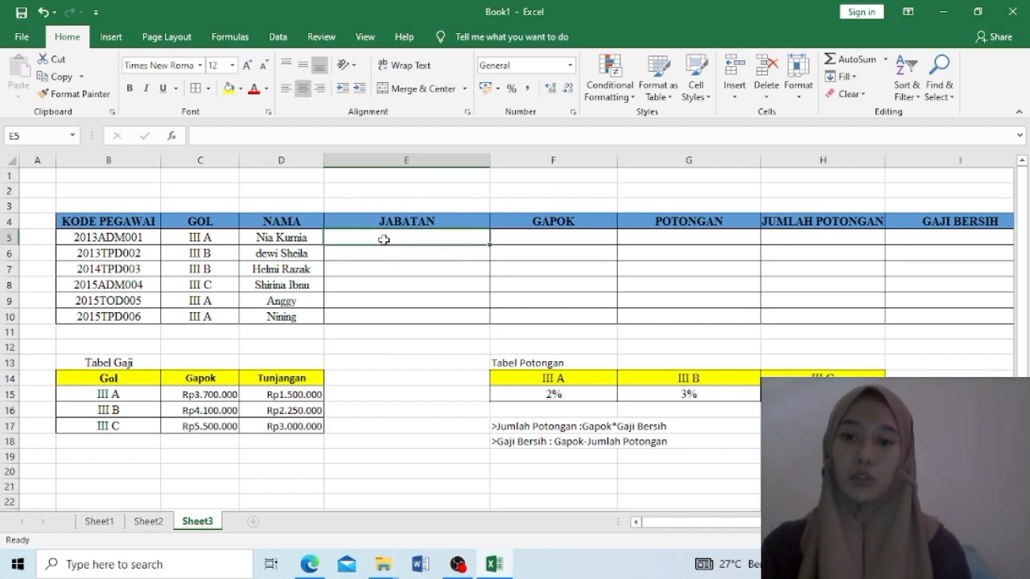
pyautogui.click(536, 234)
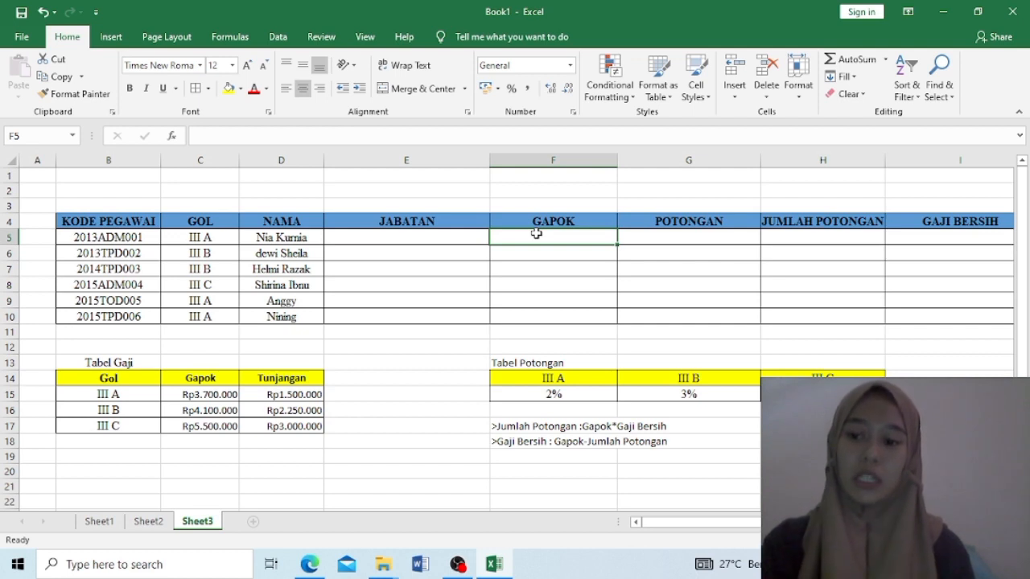
pyautogui.click(672, 236)
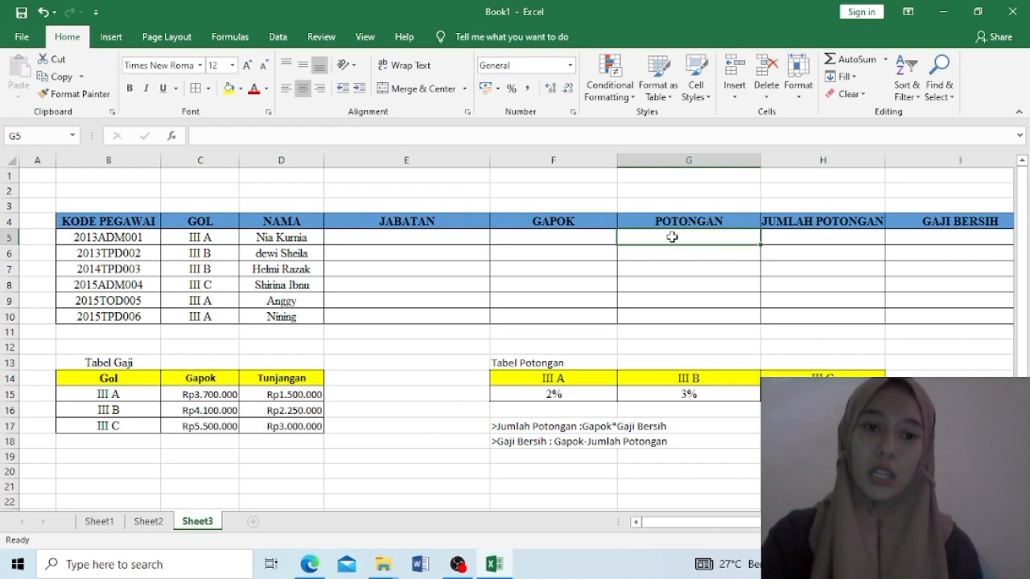
pyautogui.click(309, 238)
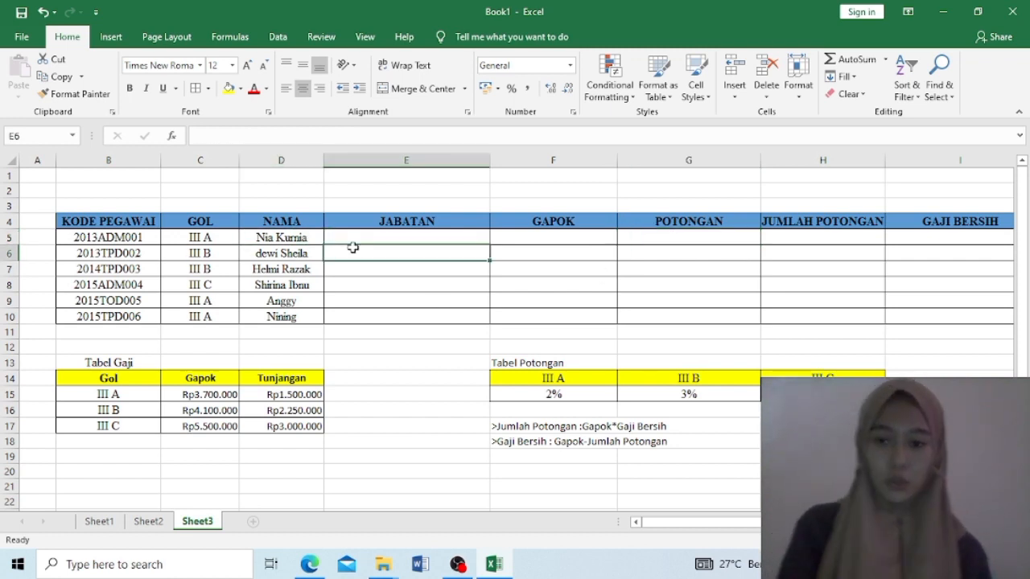
# Start an IF formula in E5 whose test extracts 3 characters from B5 with MID starting at character 5, followed by an equals sign
pyautogui.click(346, 239)
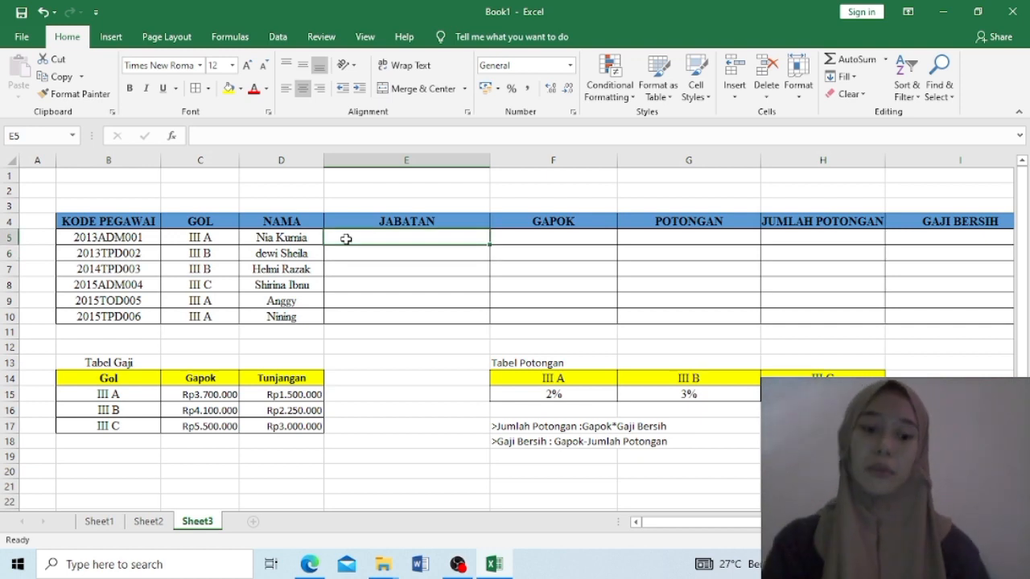
pyautogui.write('=if')
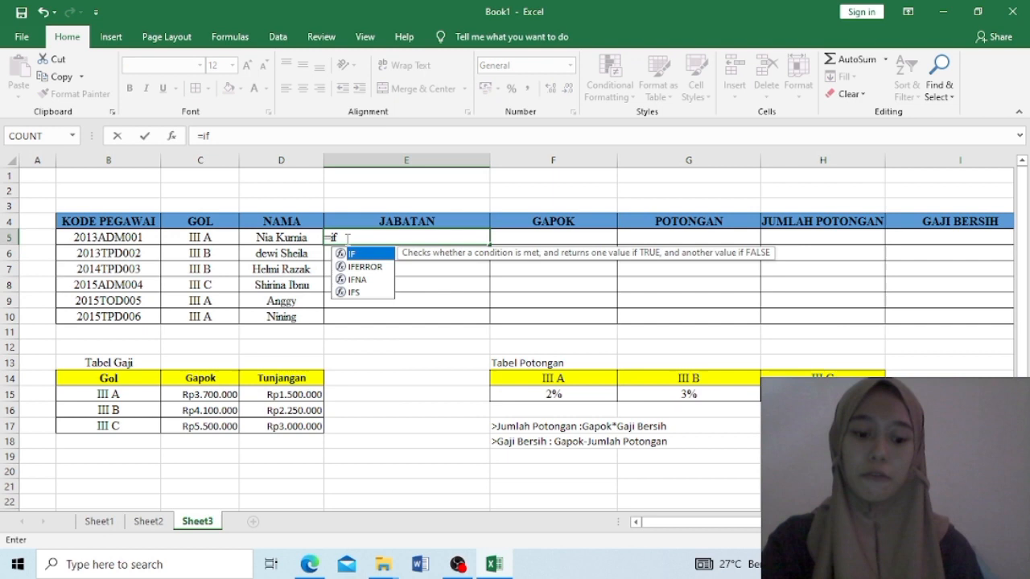
pyautogui.press('Tab')
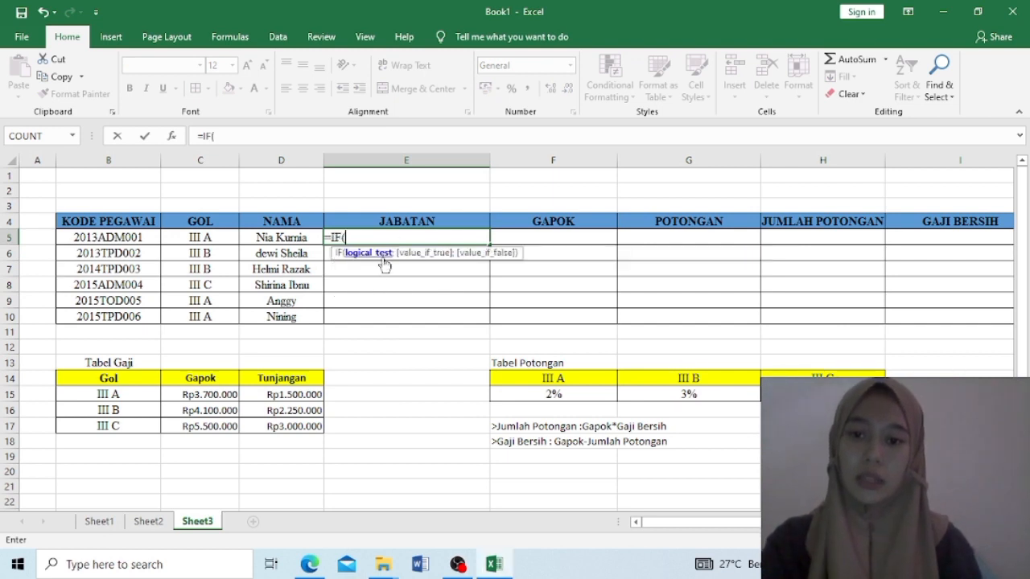
pyautogui.write('mi')
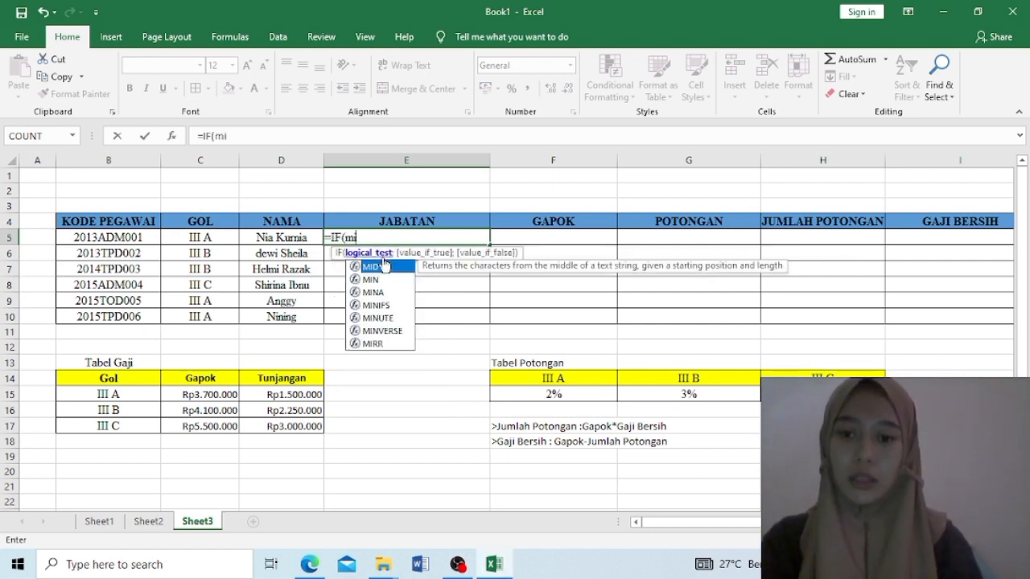
pyautogui.doubleClick(380, 266)
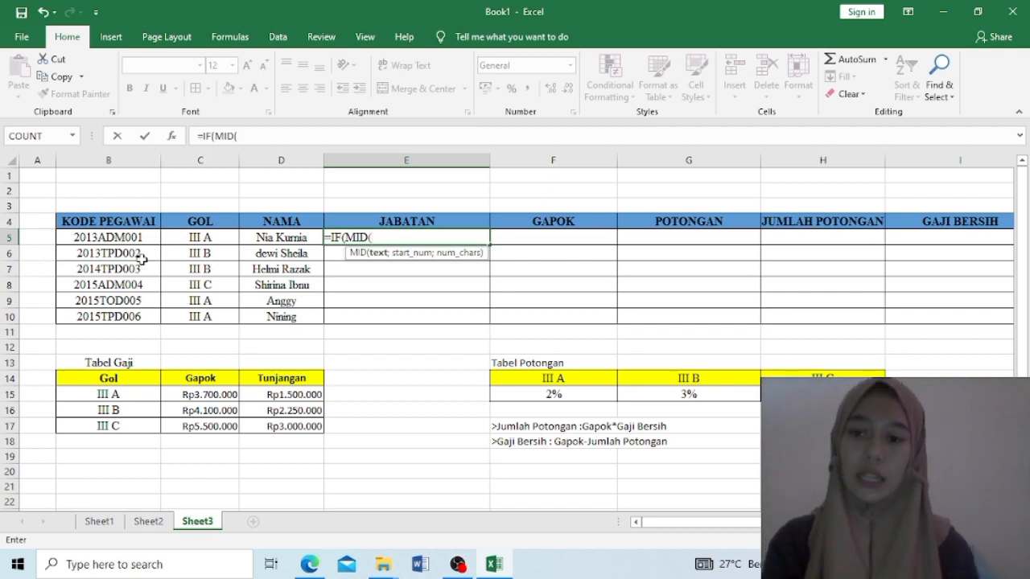
pyautogui.click(355, 238)
pyautogui.click(382, 237)
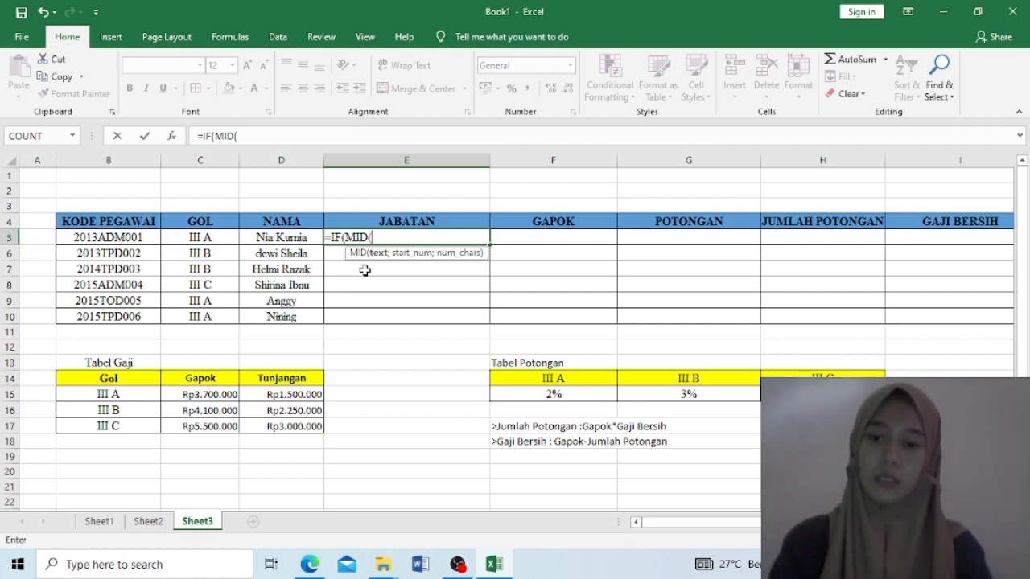
pyautogui.click(72, 241)
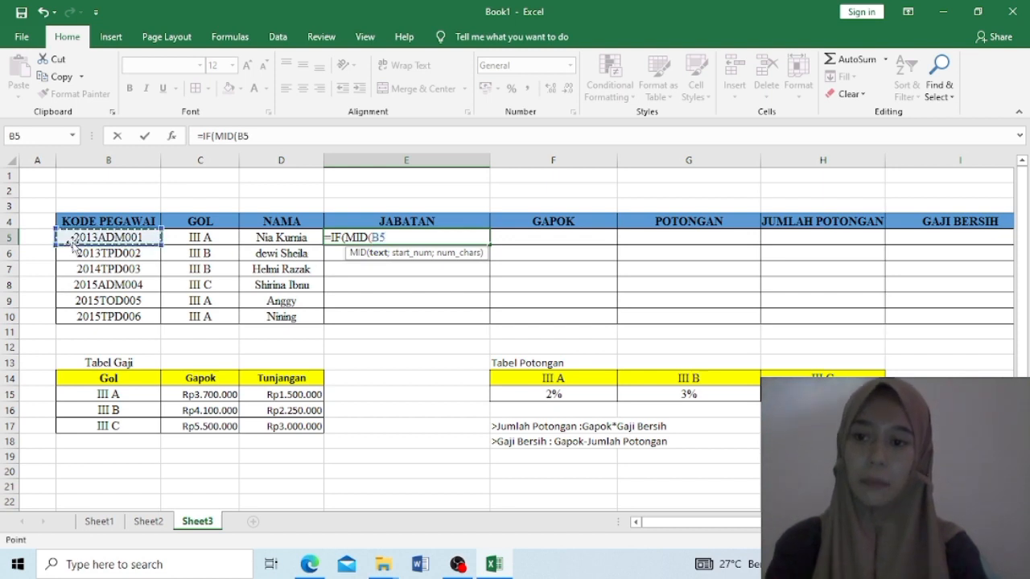
pyautogui.write(';')
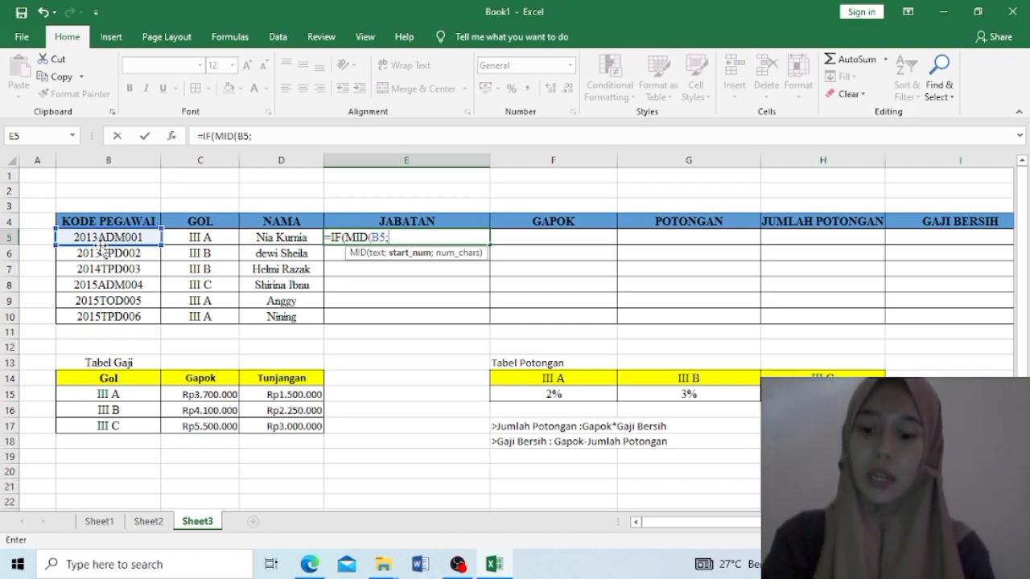
pyautogui.write('5;')
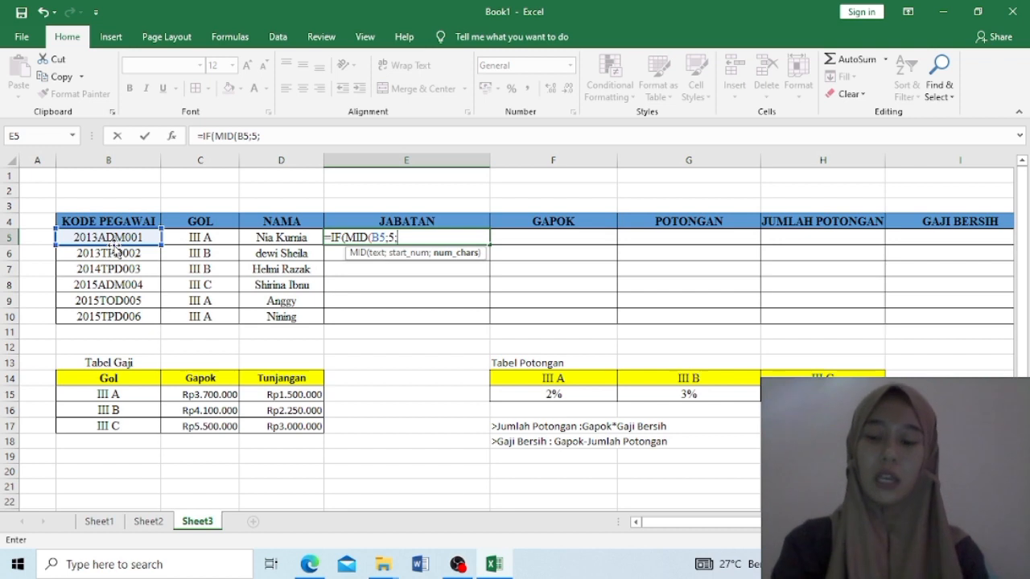
pyautogui.write('3')
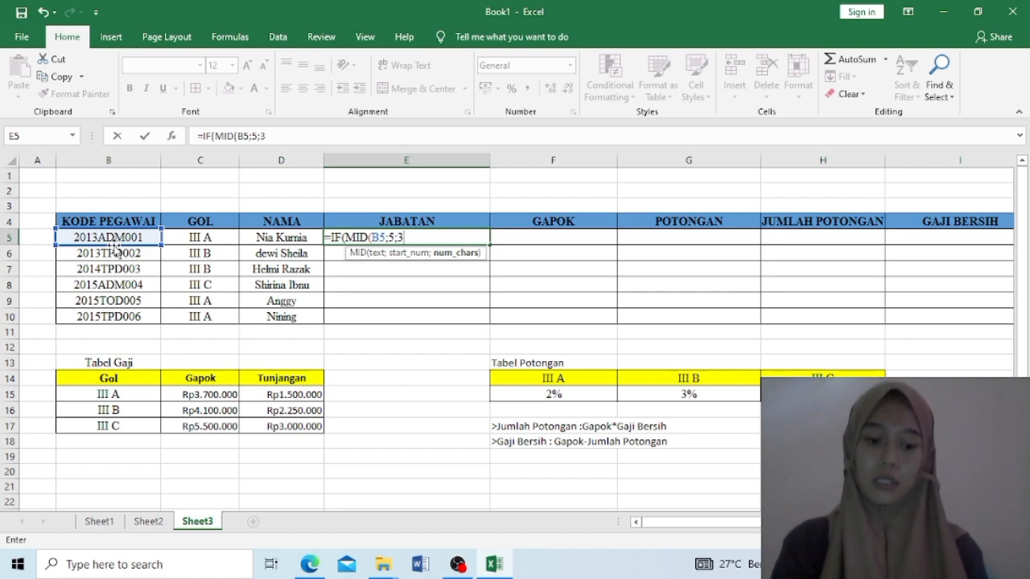
pyautogui.write(')')
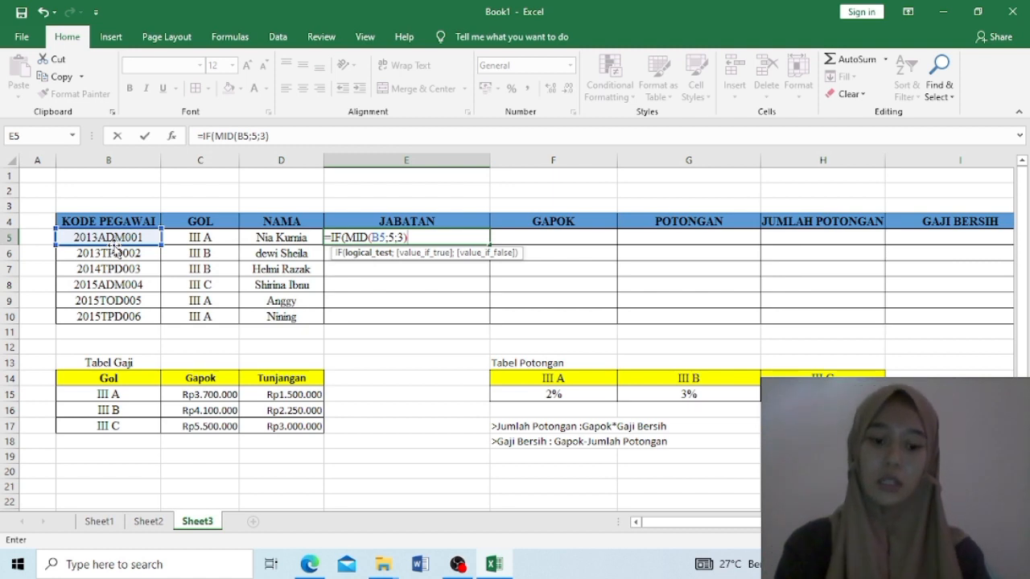
pyautogui.write('=')
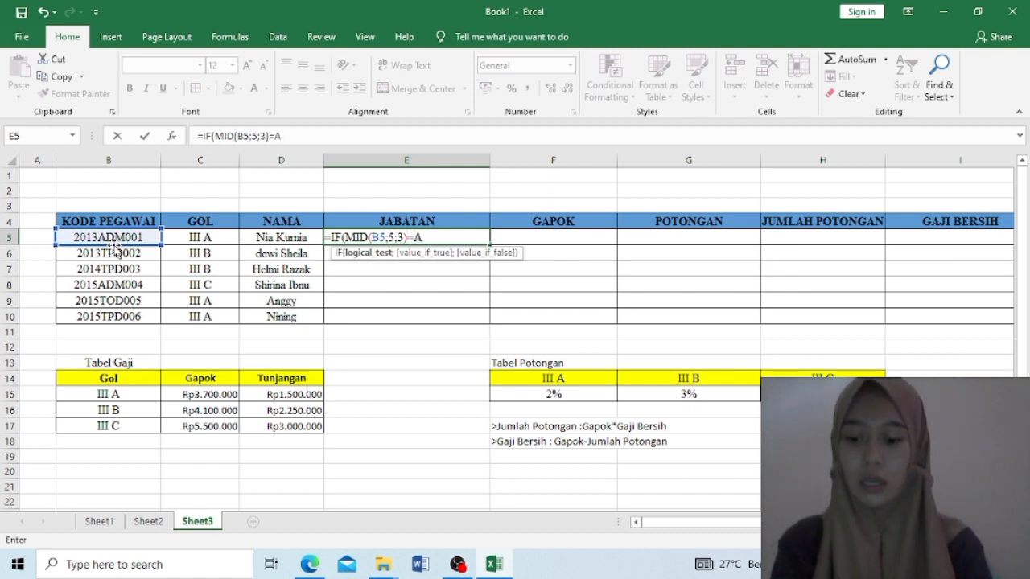
pyautogui.write('ADM')
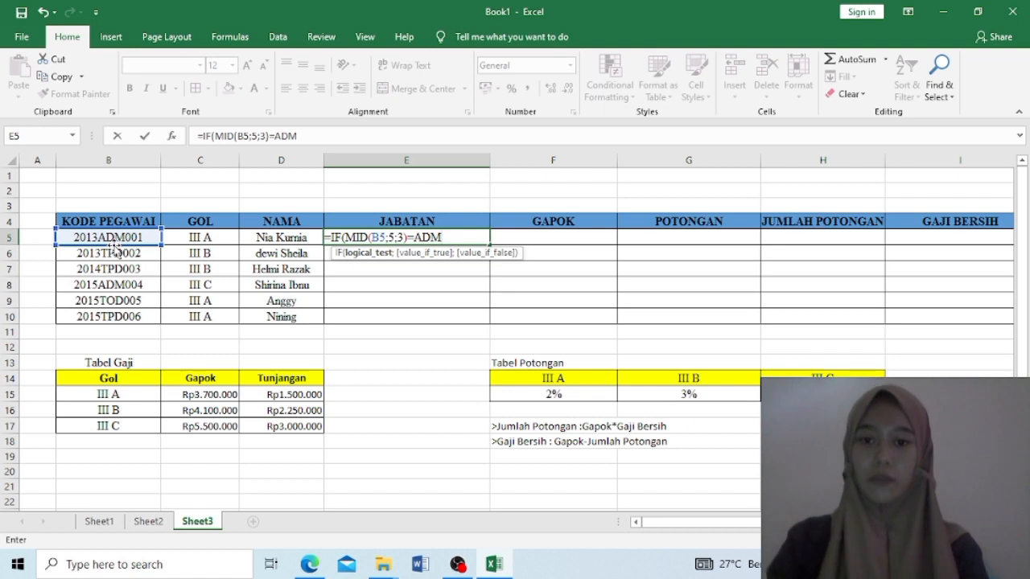
pyautogui.write(';')
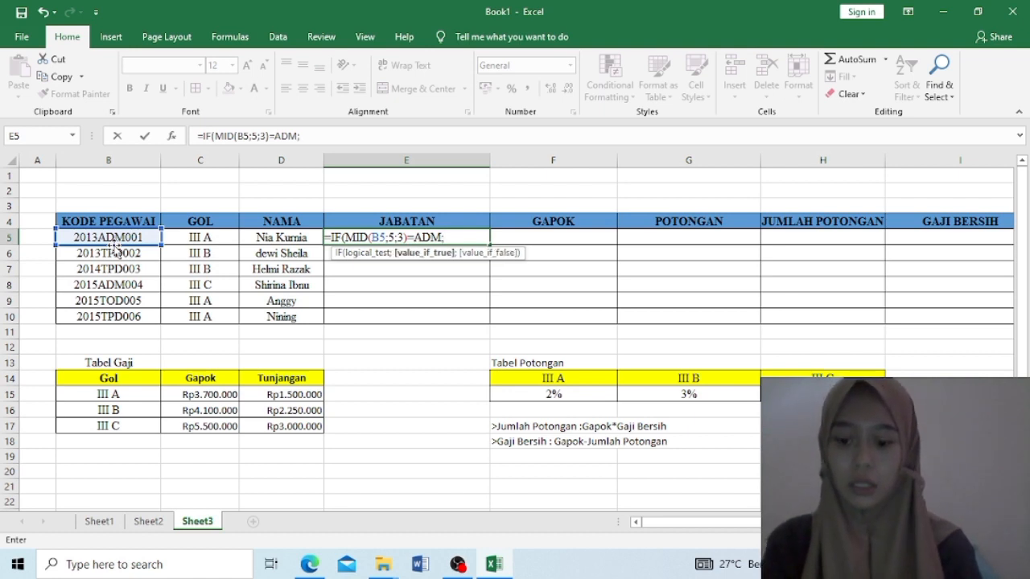
pyautogui.write('"')
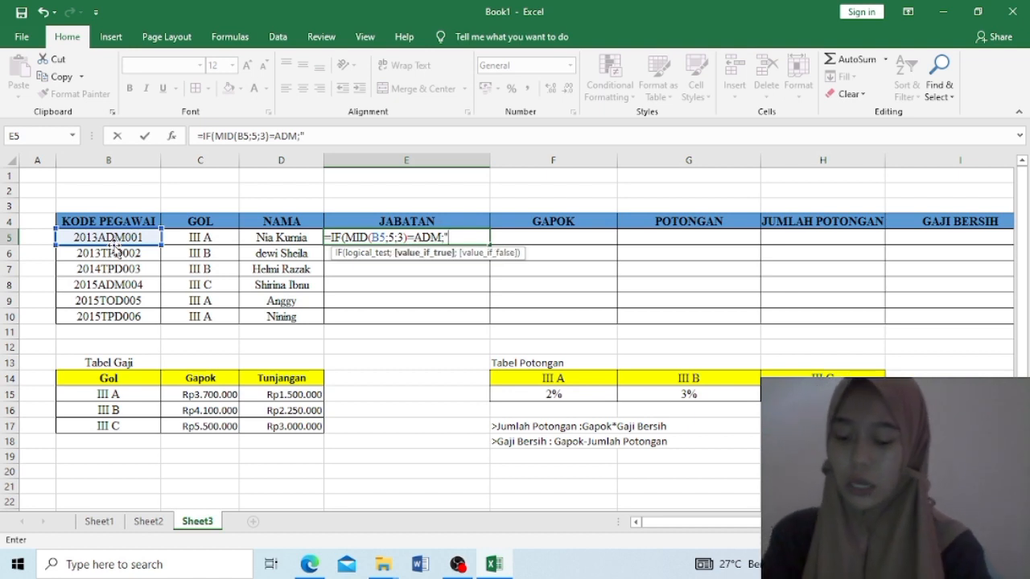
pyautogui.press('BackSpace')
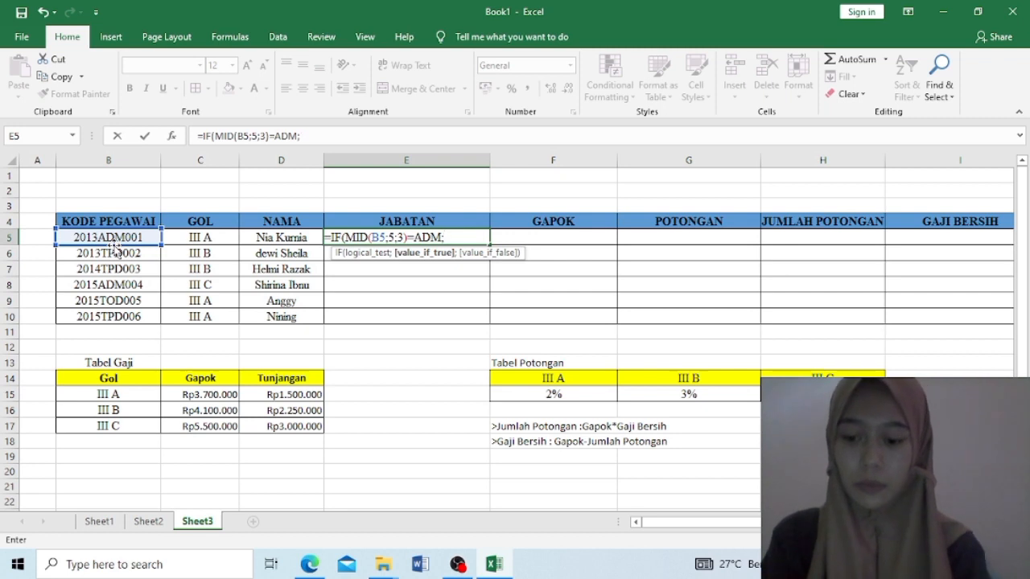
pyautogui.write('"')
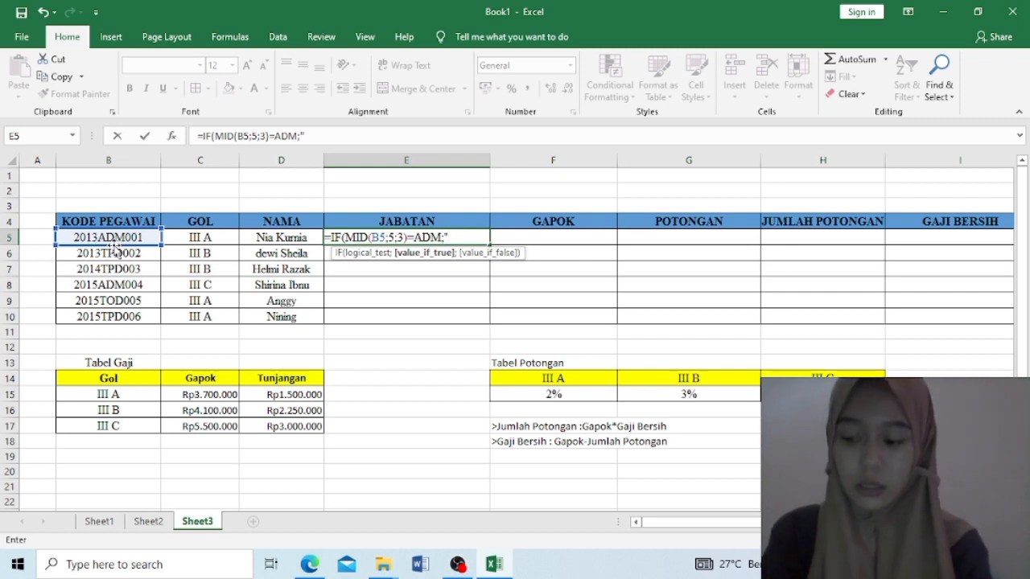
pyautogui.press('BackSpace')
pyautogui.press('BackSpace')
pyautogui.press('BackSpace')
pyautogui.press('BackSpace')
pyautogui.press('BackSpace')
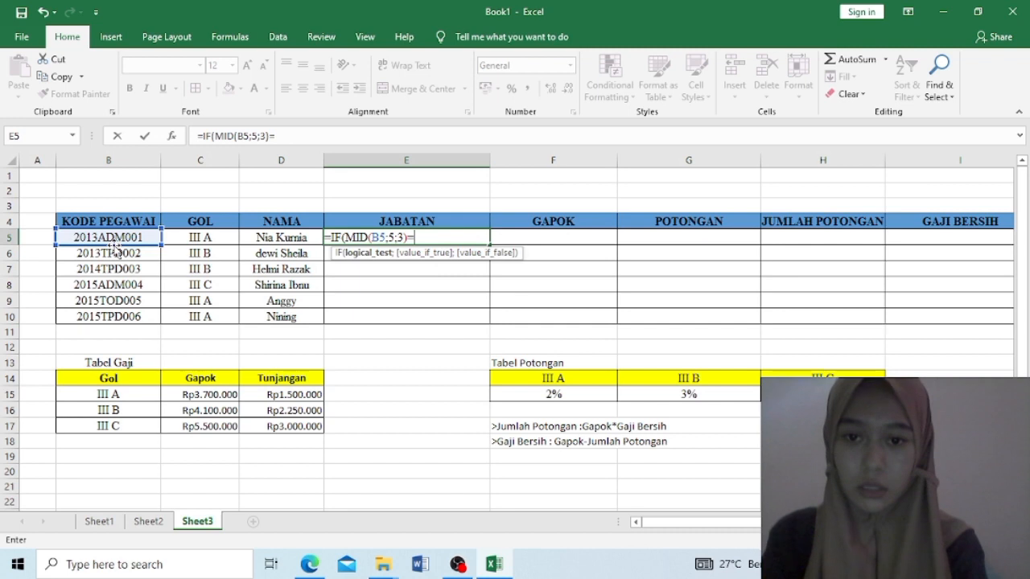
# Complete the IF test in E5 with "ADM" and set the value if true to "Staf Administrasi"
pyautogui.write('"ADM')
pyautogui.press('BackSpace')
pyautogui.write('M')
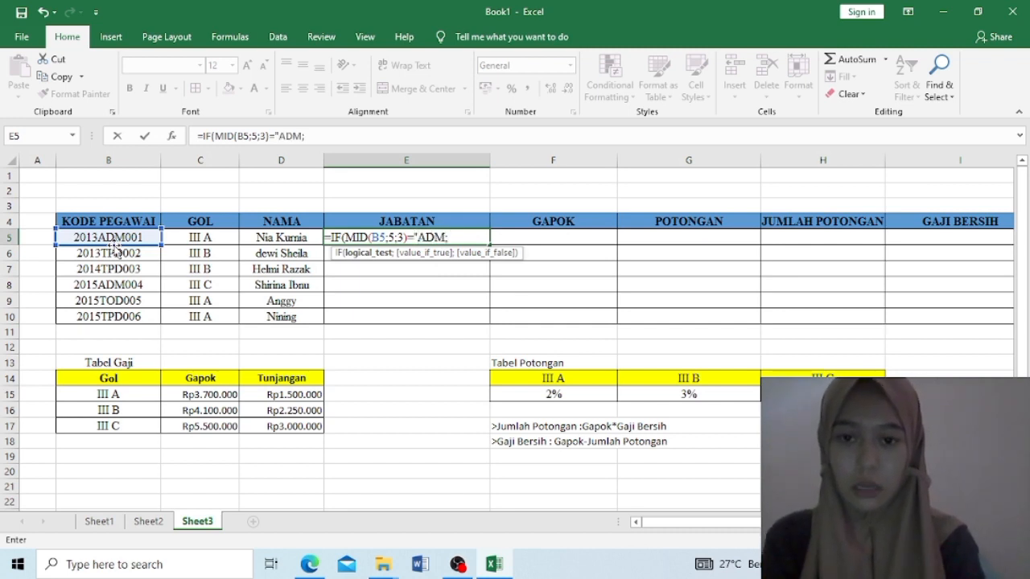
pyautogui.write('";"Staf AD')
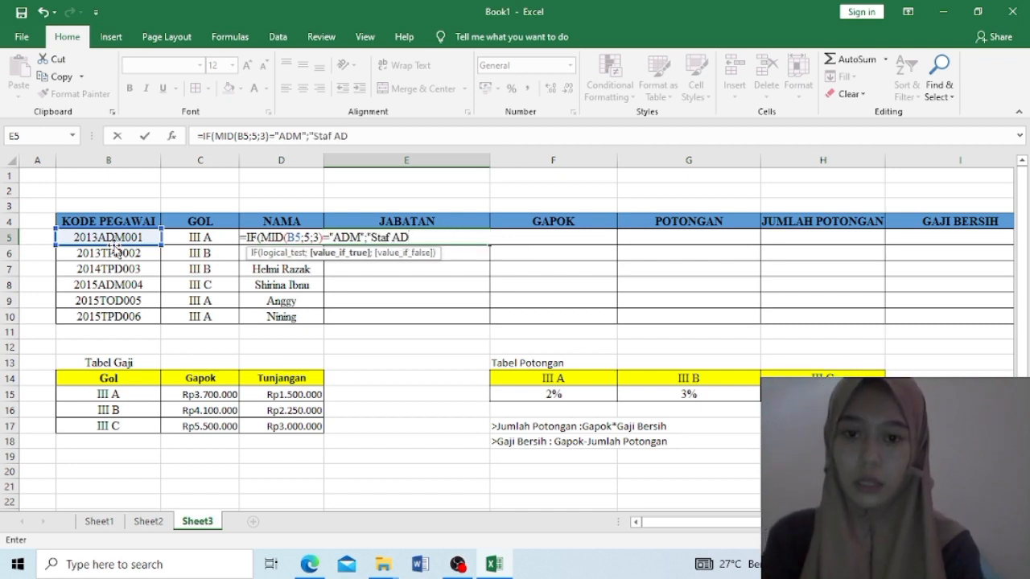
pyautogui.press('BackSpace')
pyautogui.write('dmini')
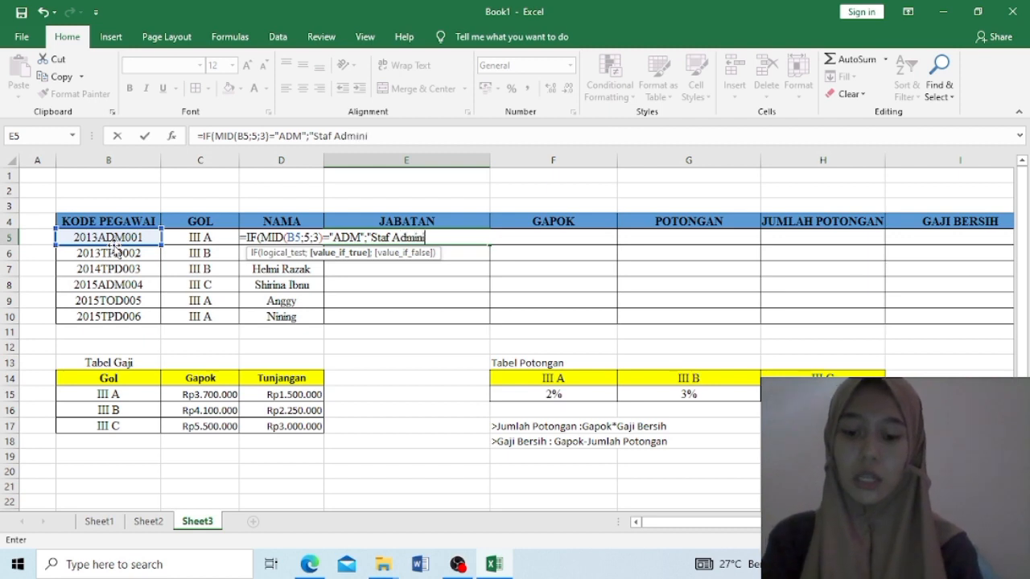
pyautogui.write('star')
pyautogui.press('BackSpace')
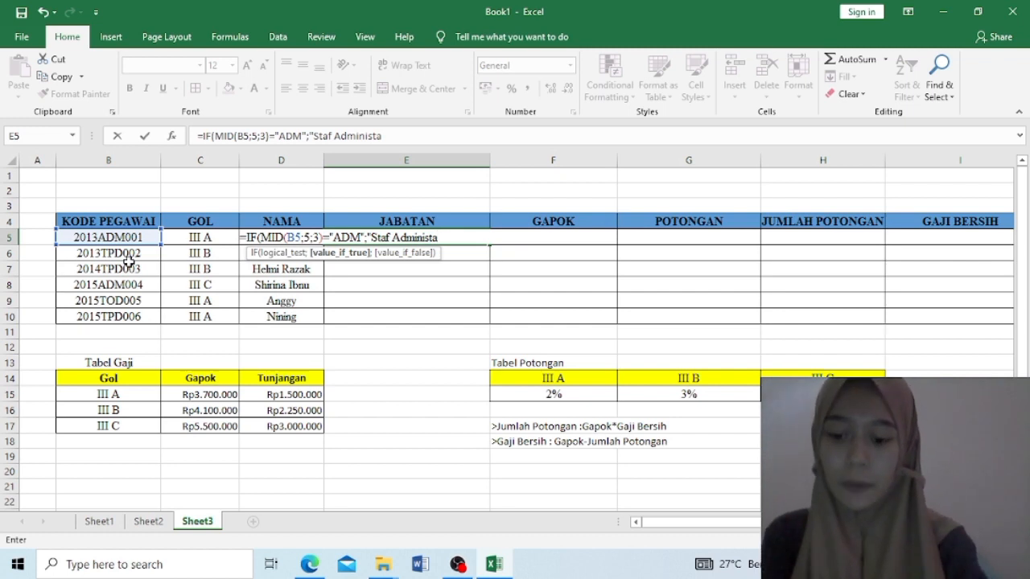
pyautogui.press('BackSpace')
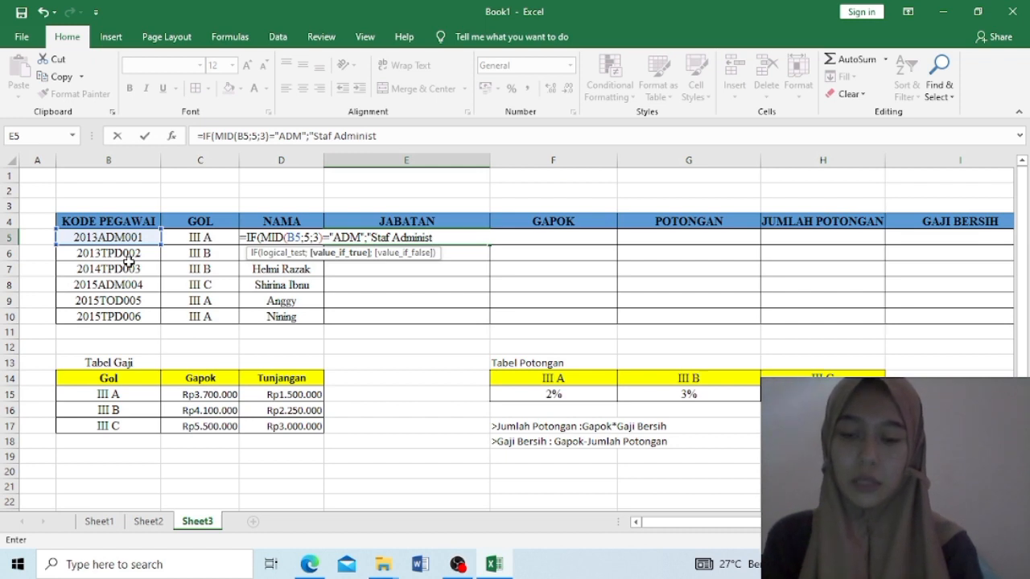
pyautogui.write('rasi"')
# Set the value if false in the E5 formula to "Tenaga Pendidik" and enter the formula
pyautogui.write(';"')
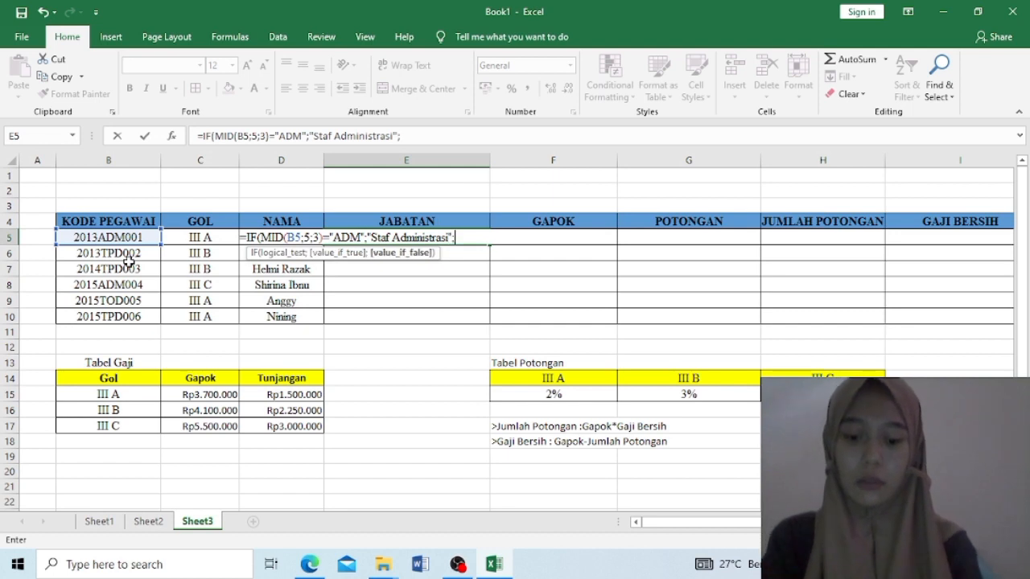
pyautogui.write('Tenaga')
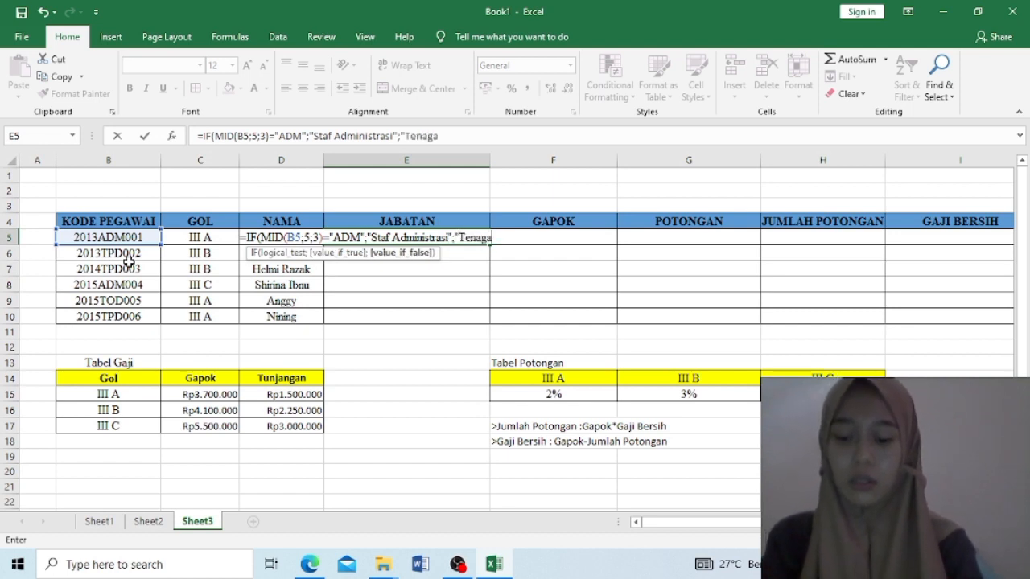
pyautogui.write(' Pendidik@')
pyautogui.press('BackSpace')
pyautogui.write('")')
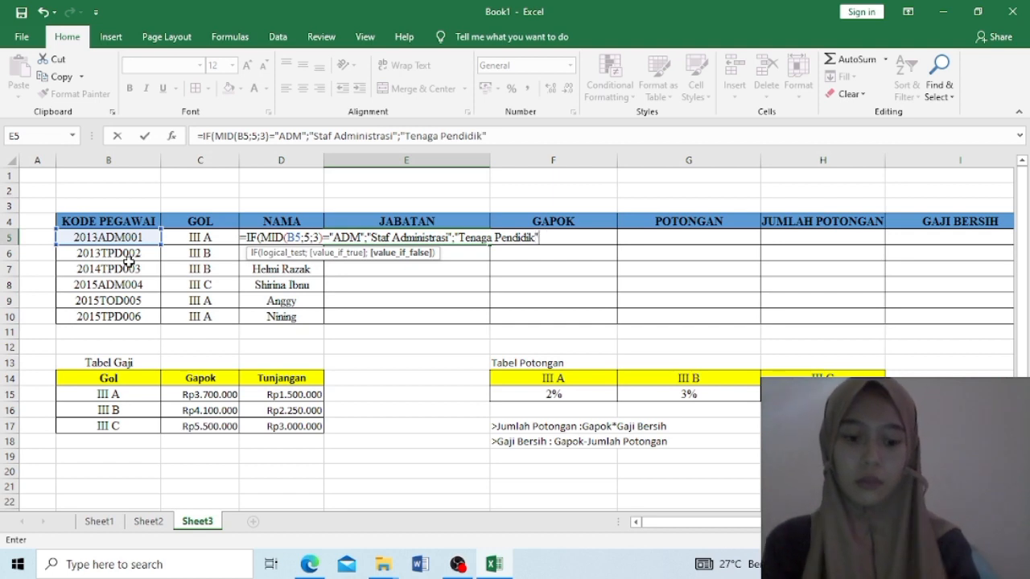
pyautogui.press('Return')
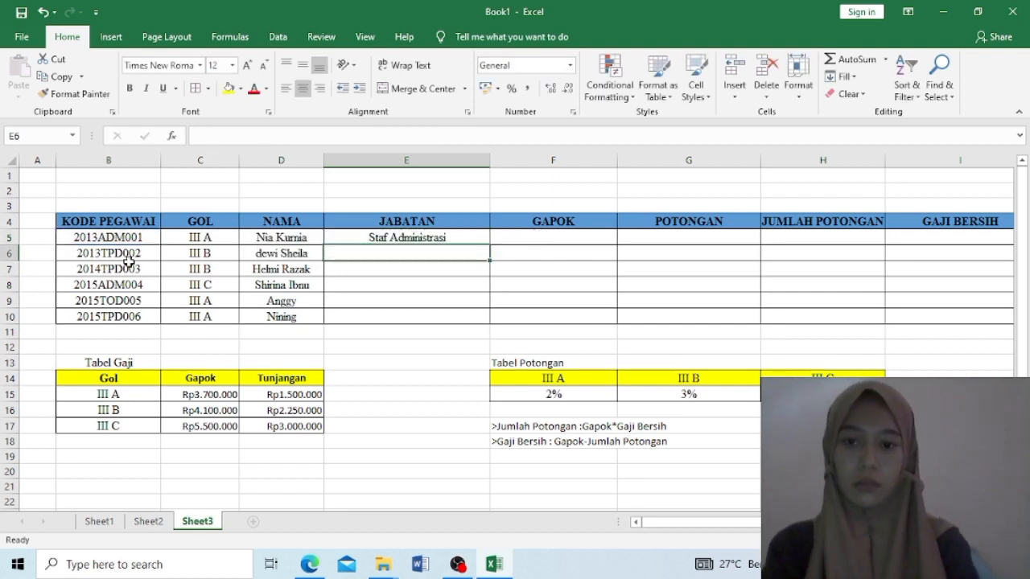
# Fill the JABATAN formula from E5 down to E10 and check the copied cells E8 and E9
pyautogui.click(371, 238)
pyautogui.moveTo(488, 244); pyautogui.dragTo(481, 317)
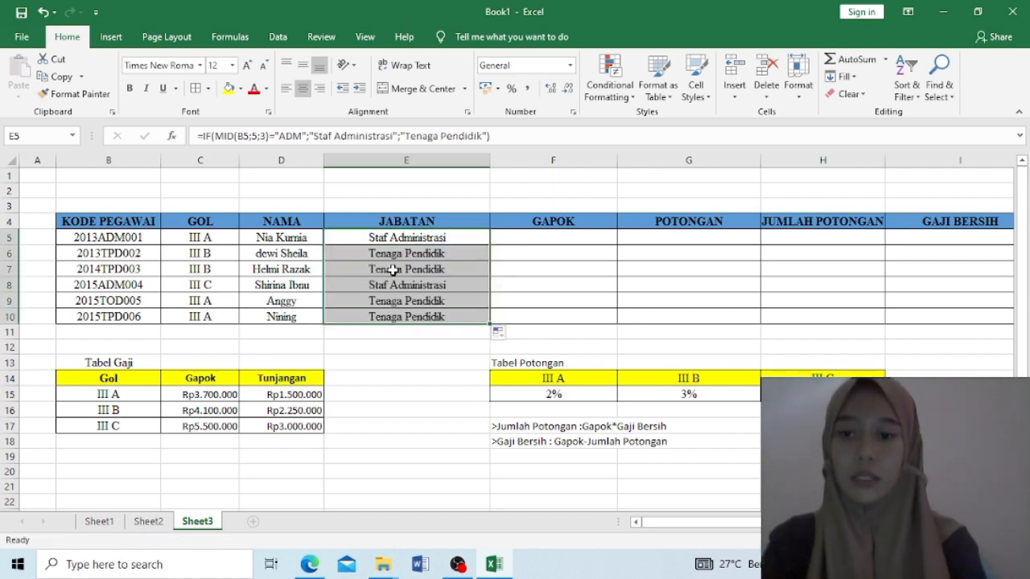
pyautogui.click(363, 285)
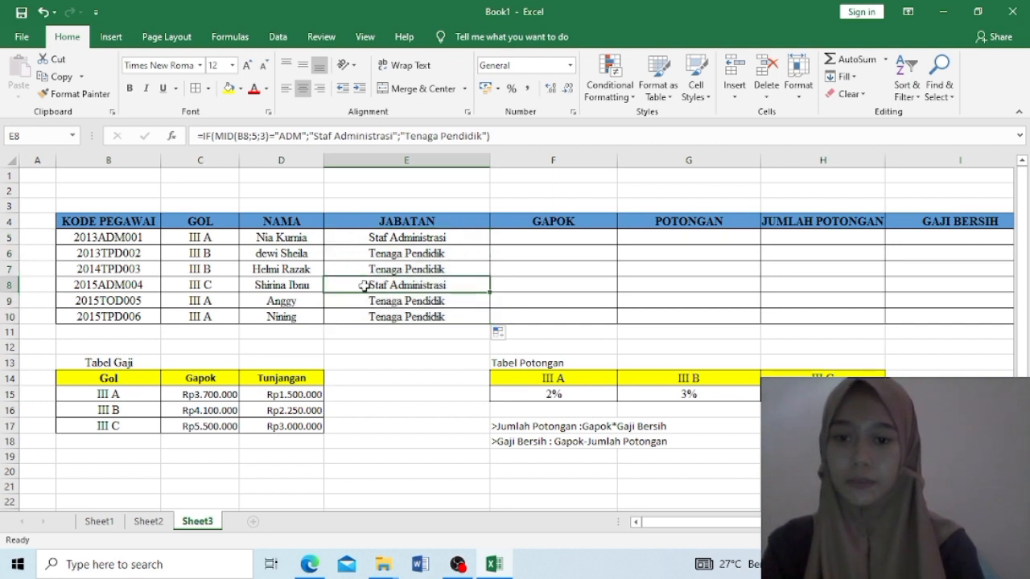
pyautogui.click(352, 301)
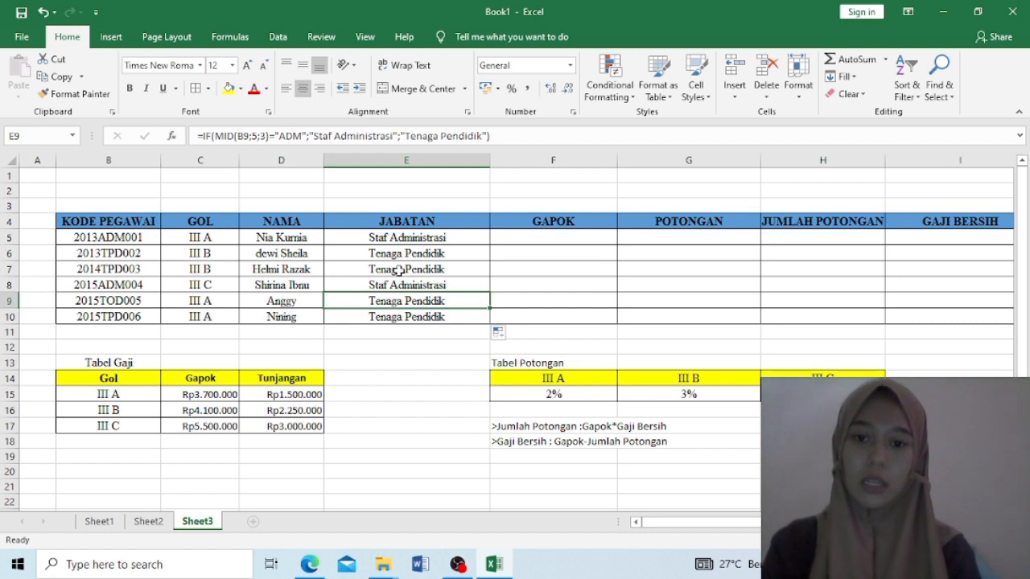
# Start a VLOOKUP formula in F5 under GAPOK with C5 as the lookup value
pyautogui.click(593, 232)
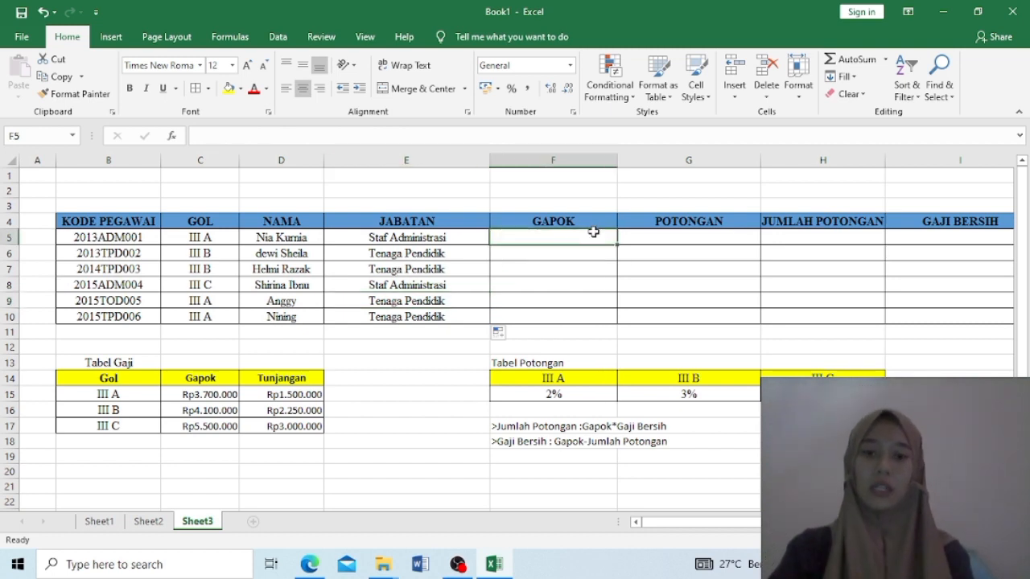
pyautogui.write('=')
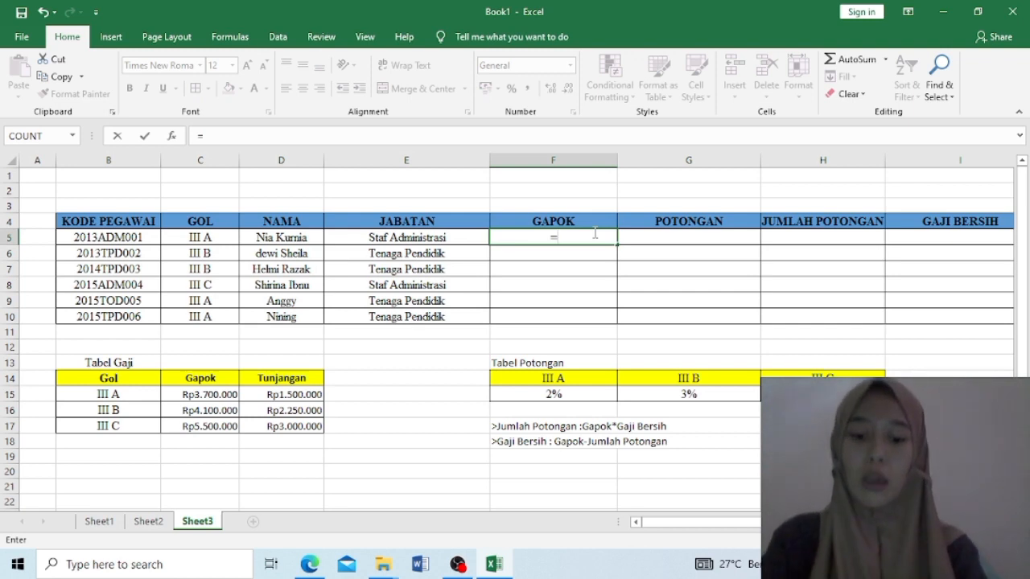
pyautogui.write('vlook')
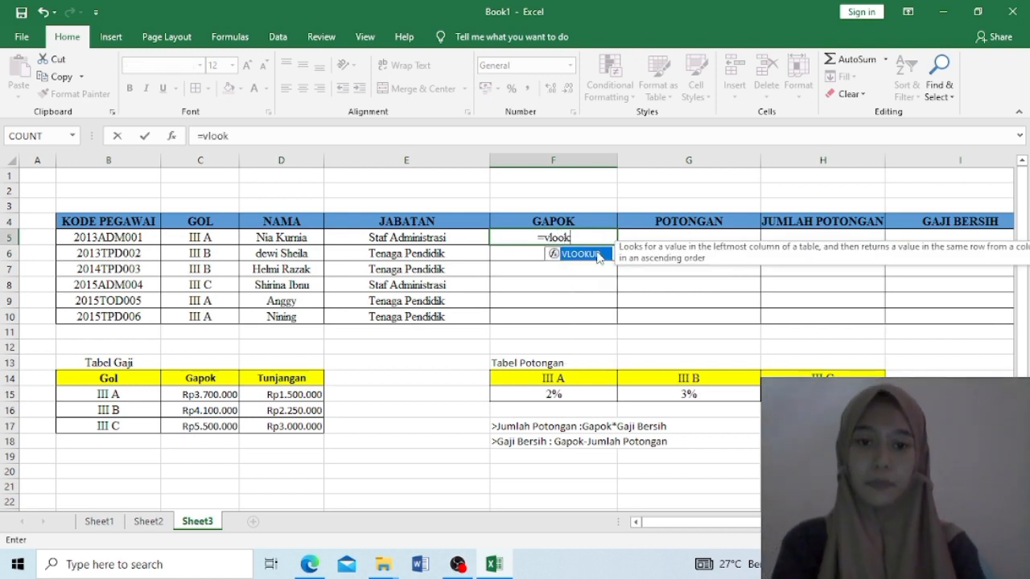
pyautogui.doubleClick(598, 256)
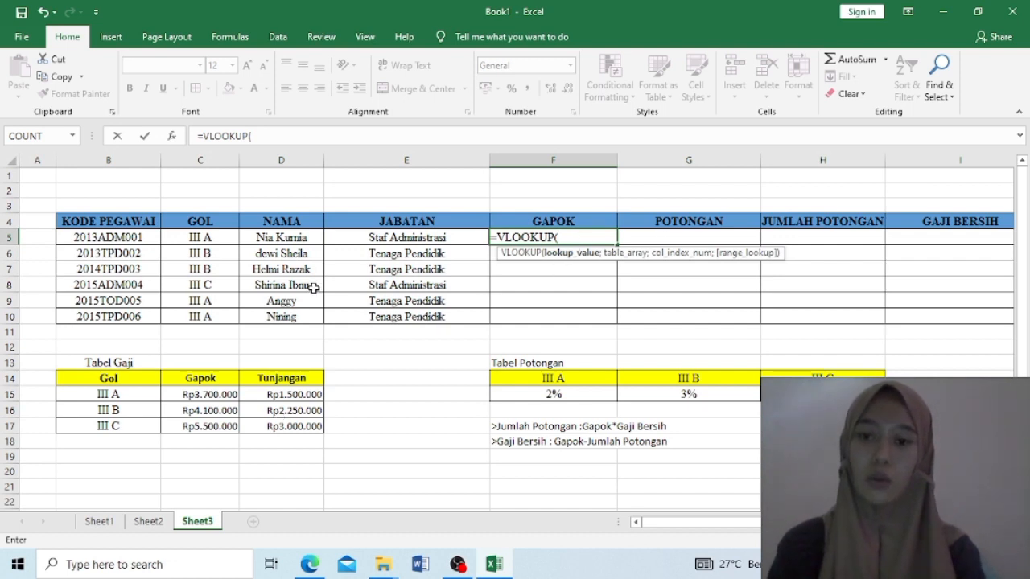
pyautogui.click(196, 237)
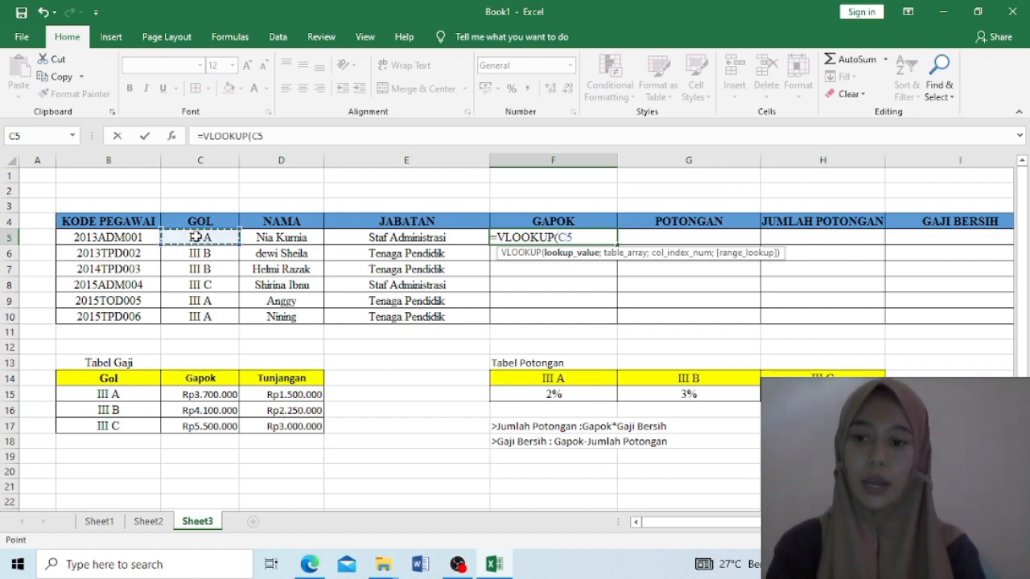
pyautogui.write(';')
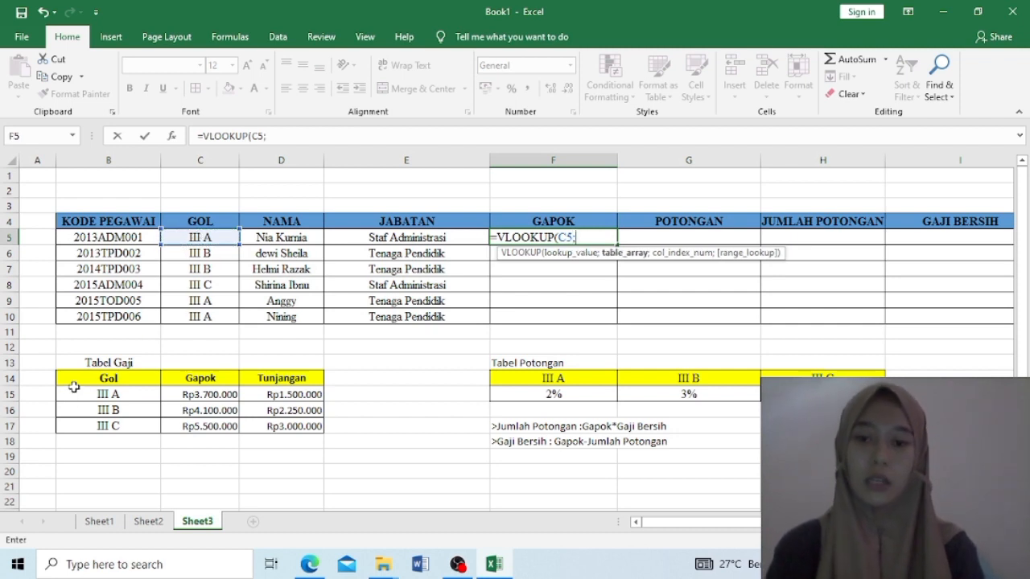
# Complete the VLOOKUP in F5 with the absolute table range $B$14:$D$17, column index 2 and exact match FALSE, and enter the formula
pyautogui.moveTo(73, 386); pyautogui.dragTo(255, 427)
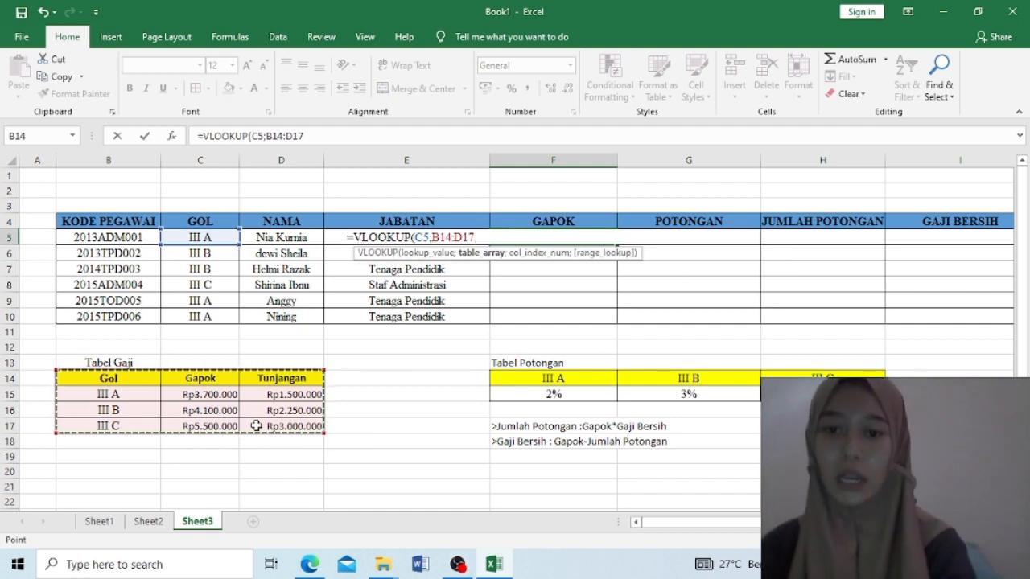
pyautogui.press('F4')
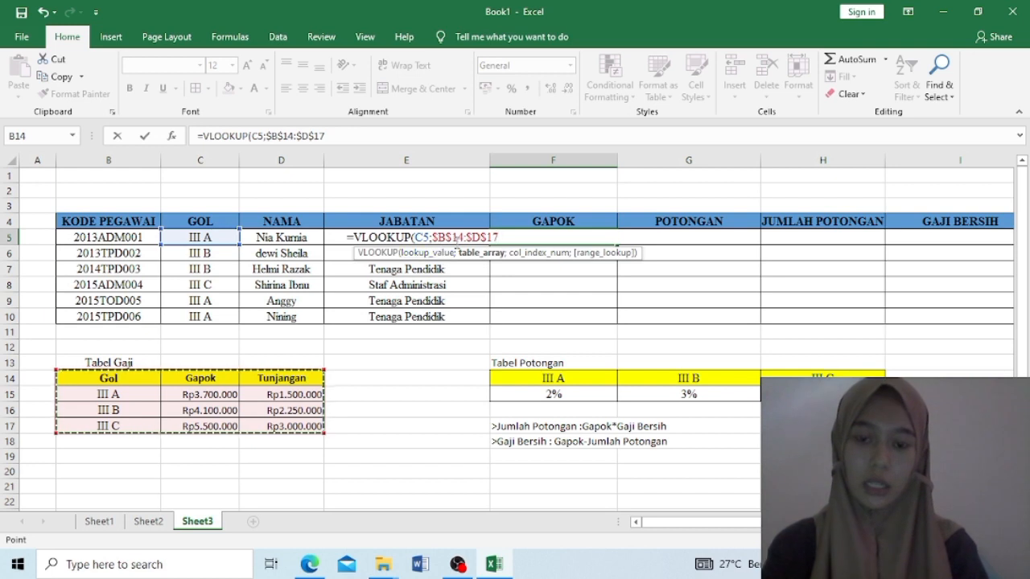
pyautogui.write(';')
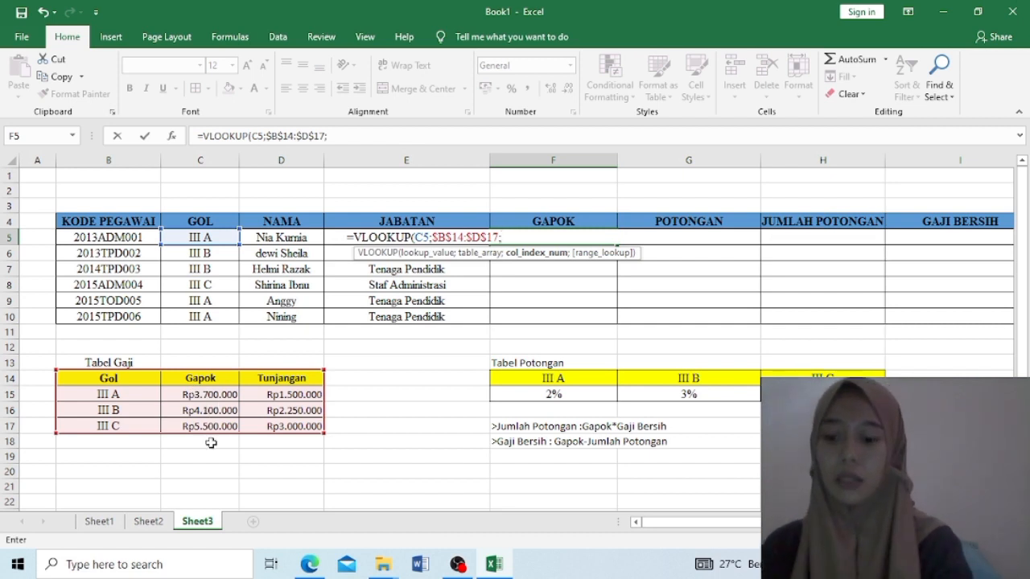
pyautogui.write(';')
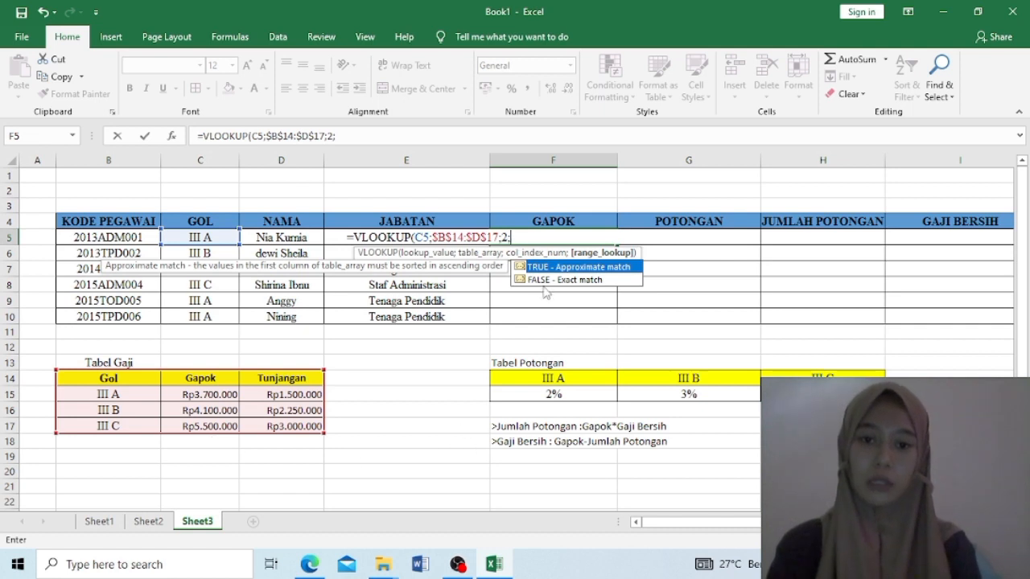
pyautogui.doubleClick(543, 280)
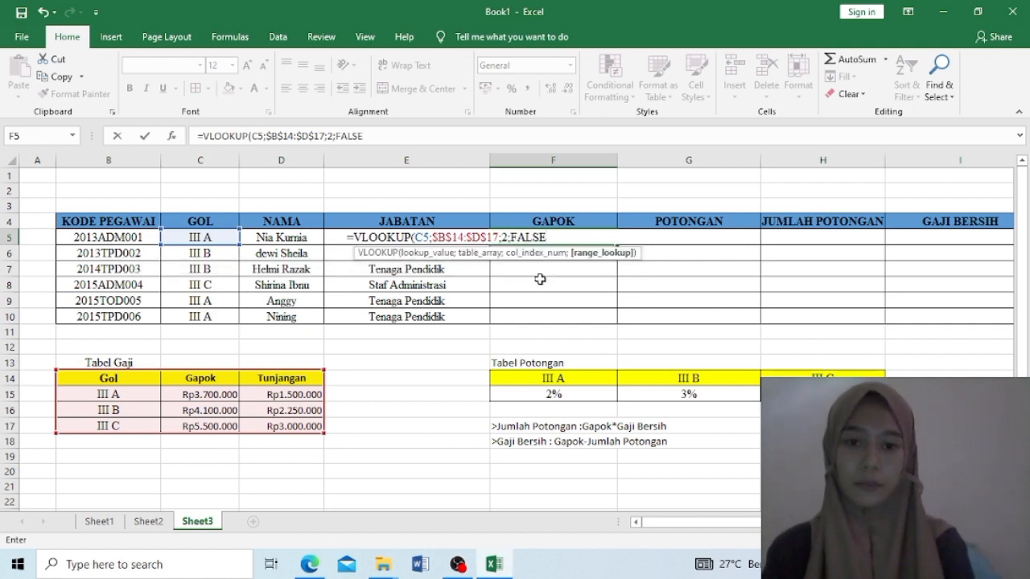
pyautogui.write(')')
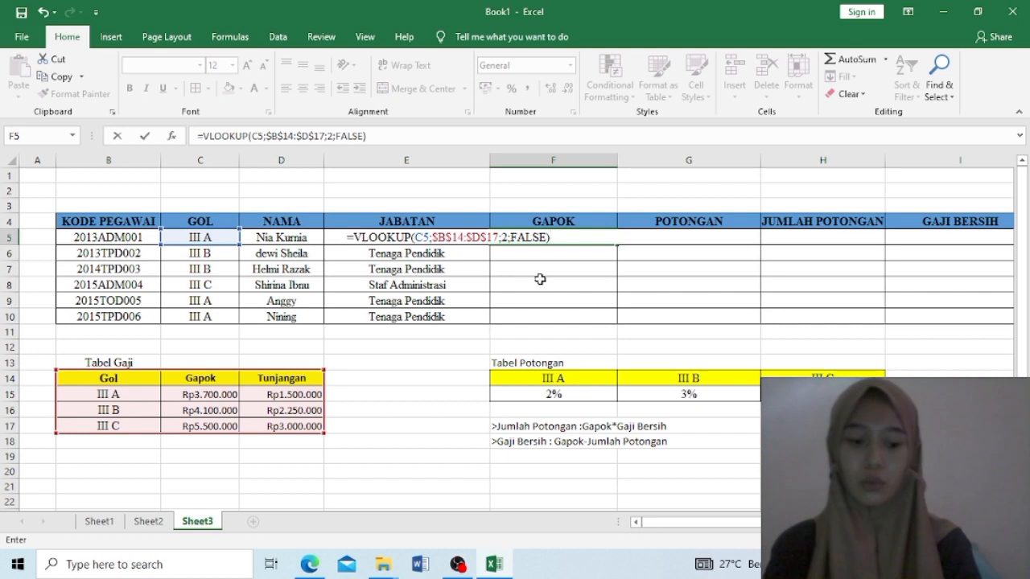
pyautogui.press('Return')
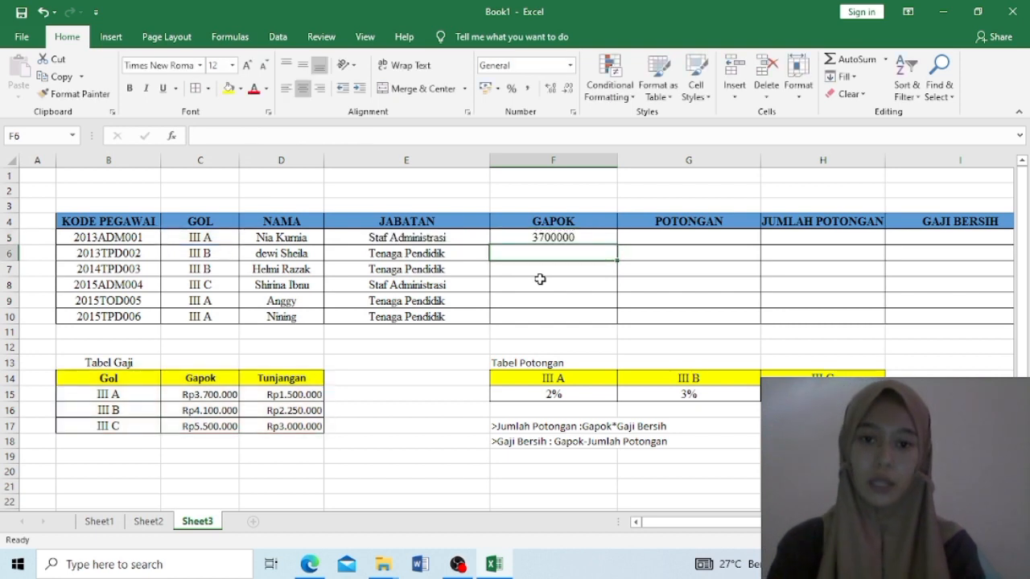
# Fill the GAPOK formula from F5 down to F10 and format the range as Currency
pyautogui.click(576, 239)
pyautogui.moveTo(616, 244); pyautogui.dragTo(610, 321)
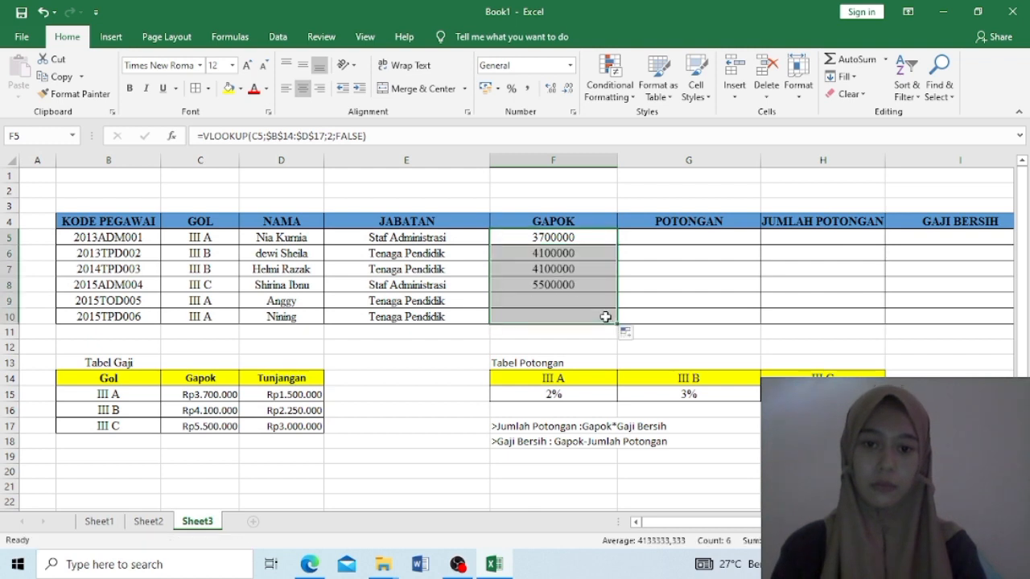
pyautogui.click(571, 66)
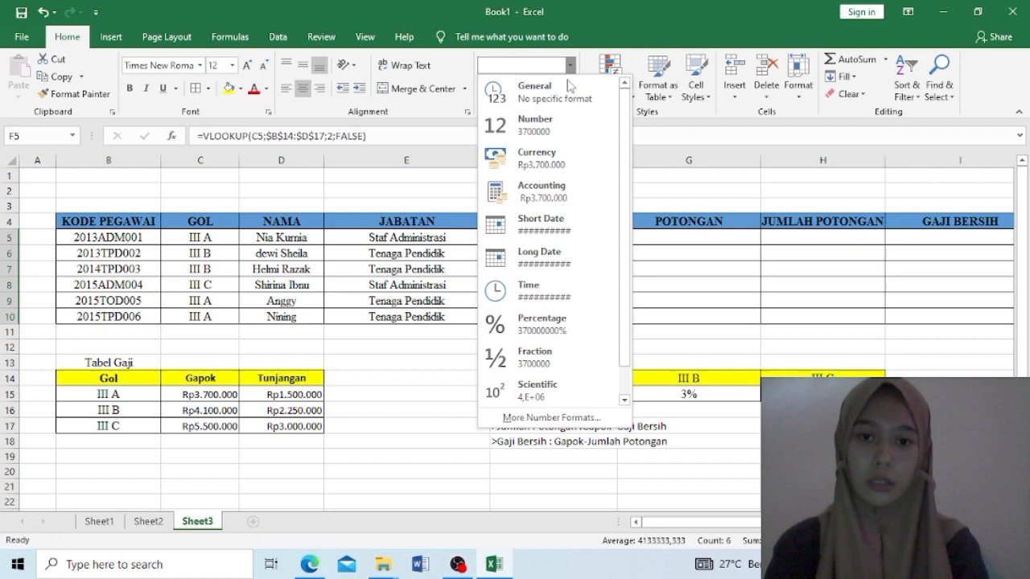
pyautogui.click(540, 164)
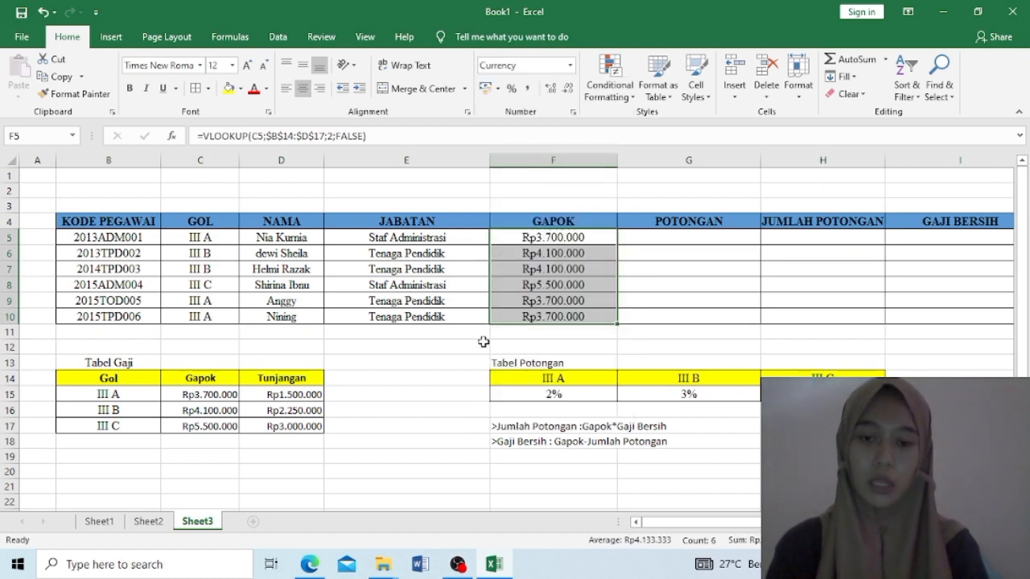
pyautogui.click(637, 252)
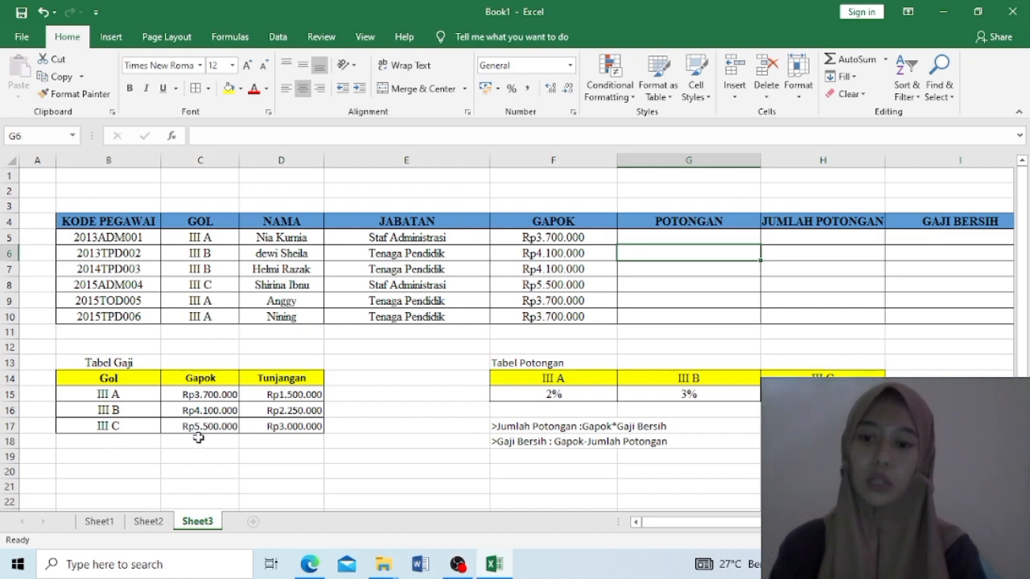
pyautogui.click(531, 286)
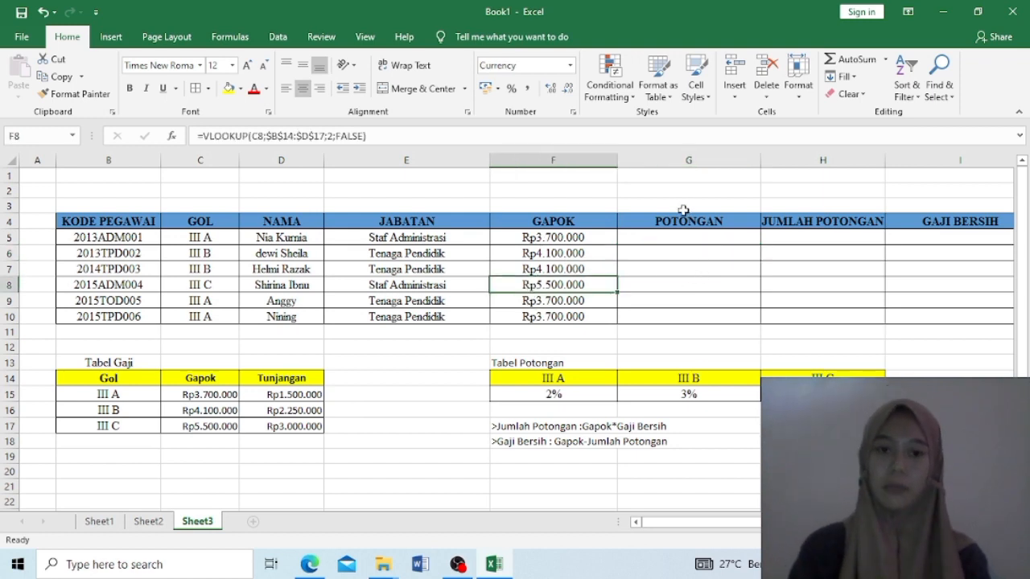
# Start an HLOOKUP formula in G5 under POTONGAN with C5 as the lookup value
pyautogui.click(666, 242)
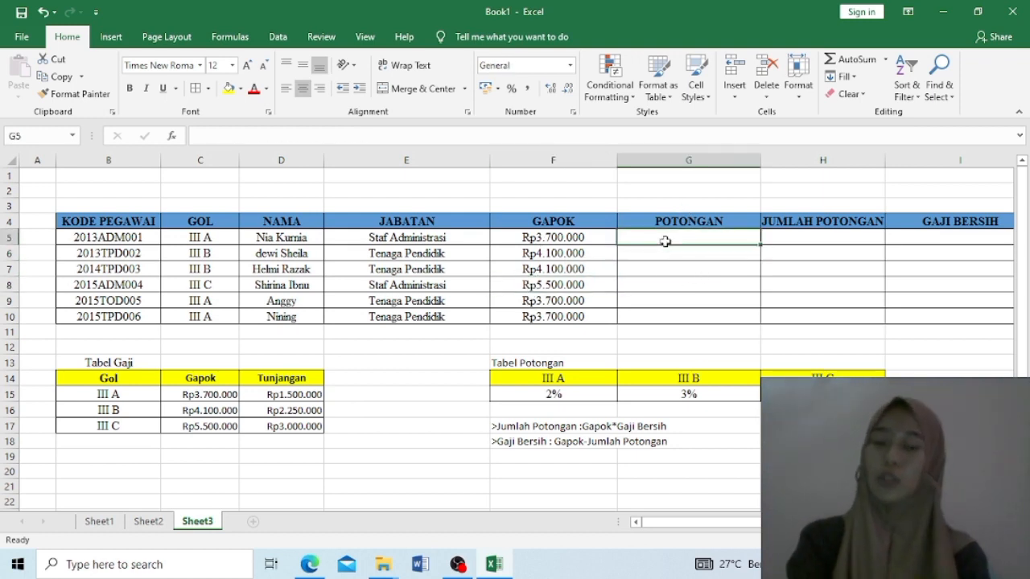
pyautogui.write('=')
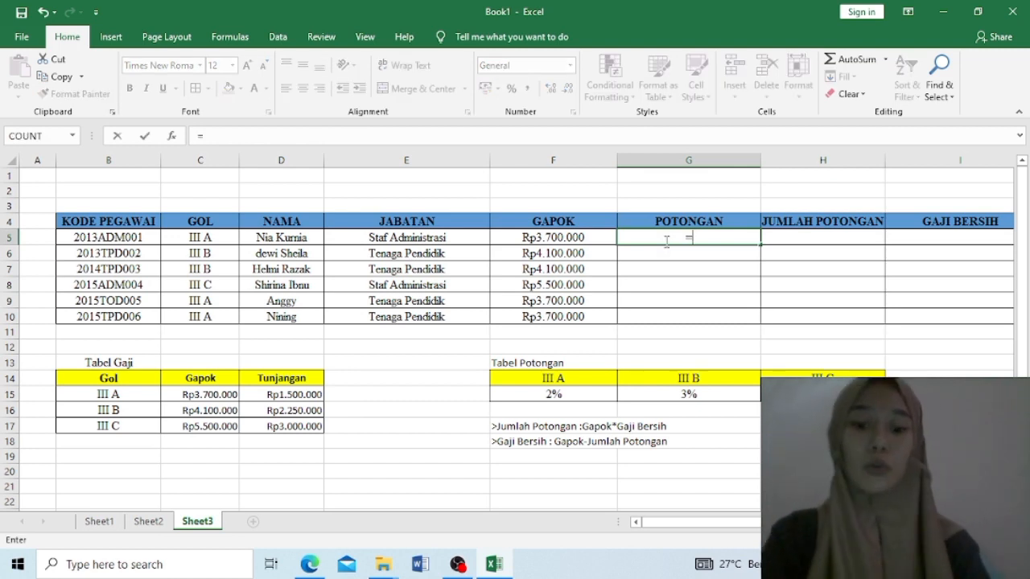
pyautogui.write('hloo')
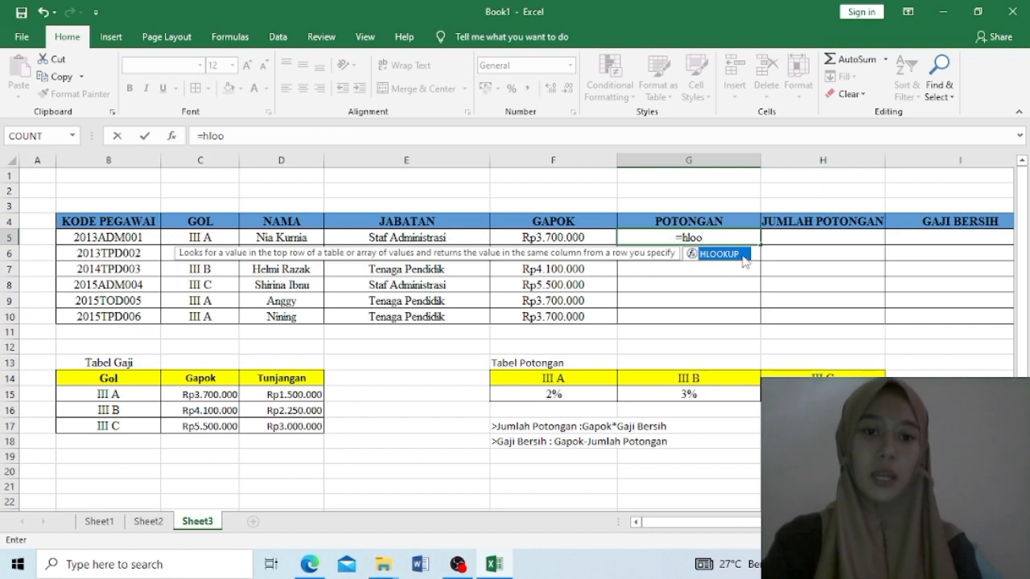
pyautogui.doubleClick(738, 254)
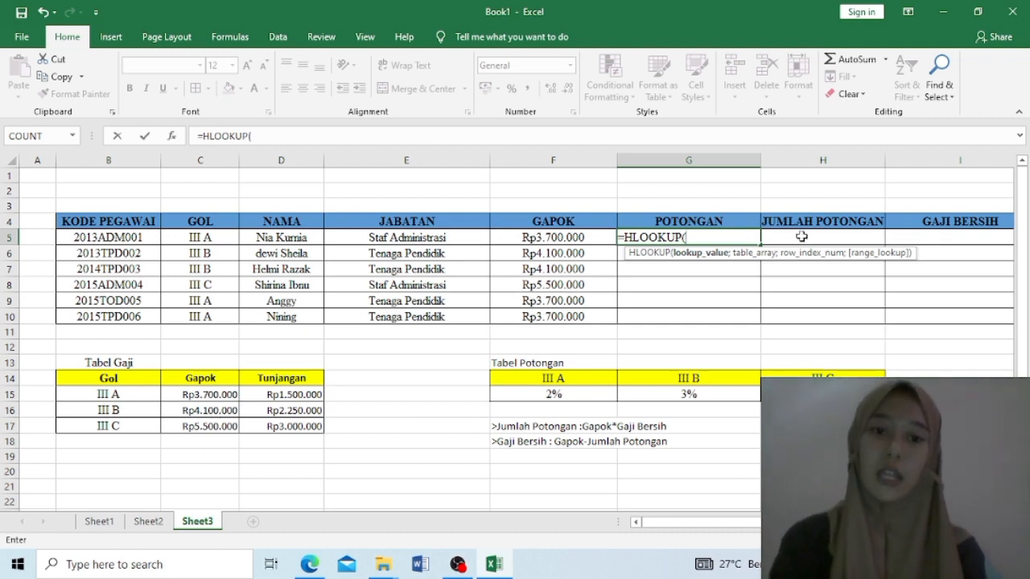
pyautogui.click(194, 237)
pyautogui.write(';')
# Complete the HLOOKUP in G5 with the absolute table range $F$14:$H$15, row index 2 and exact match FALSE, and enter the formula
pyautogui.moveTo(493, 371); pyautogui.dragTo(822, 394)
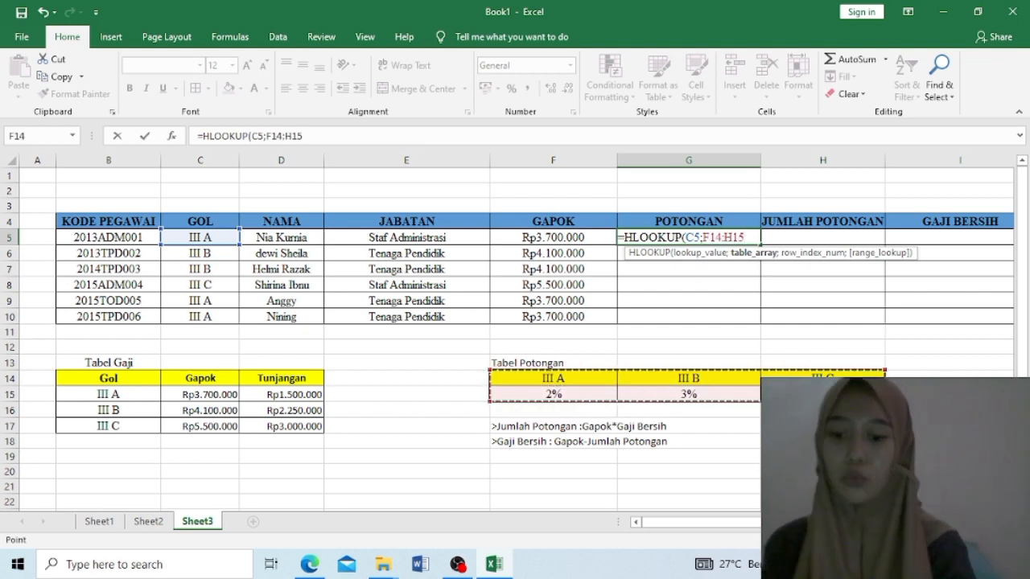
pyautogui.press('F4')
pyautogui.write(';')
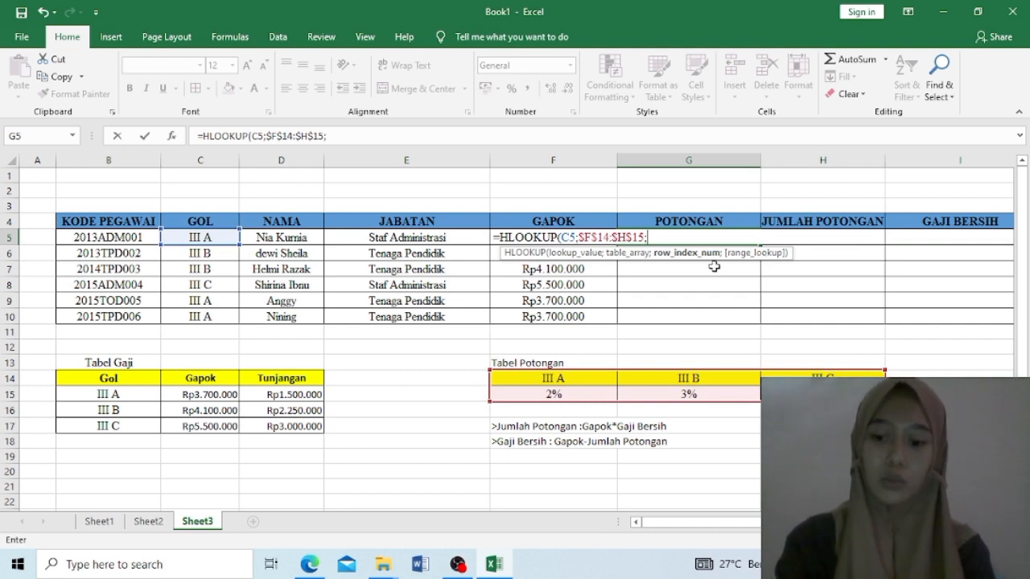
pyautogui.write('2;')
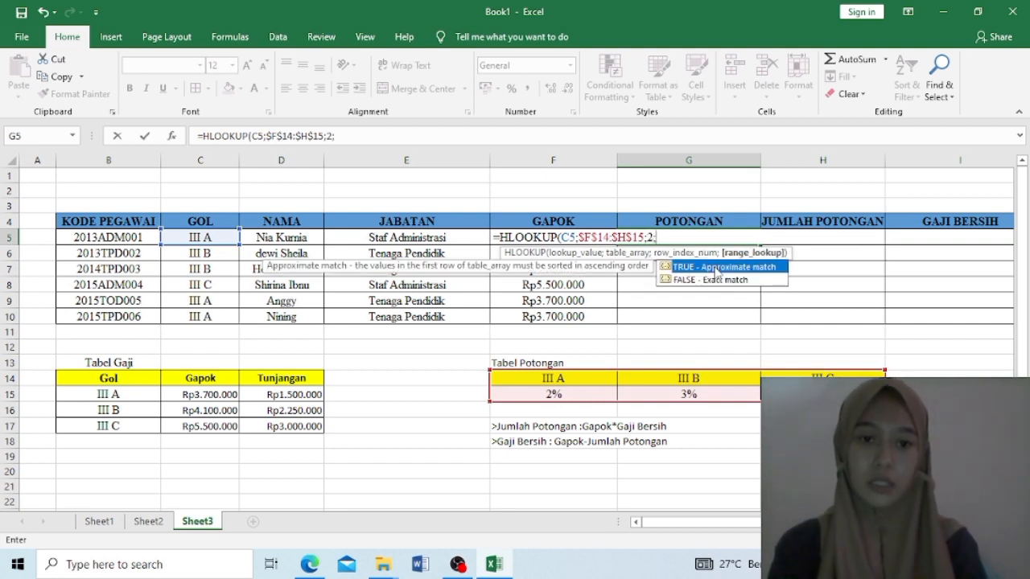
pyautogui.doubleClick(716, 278)
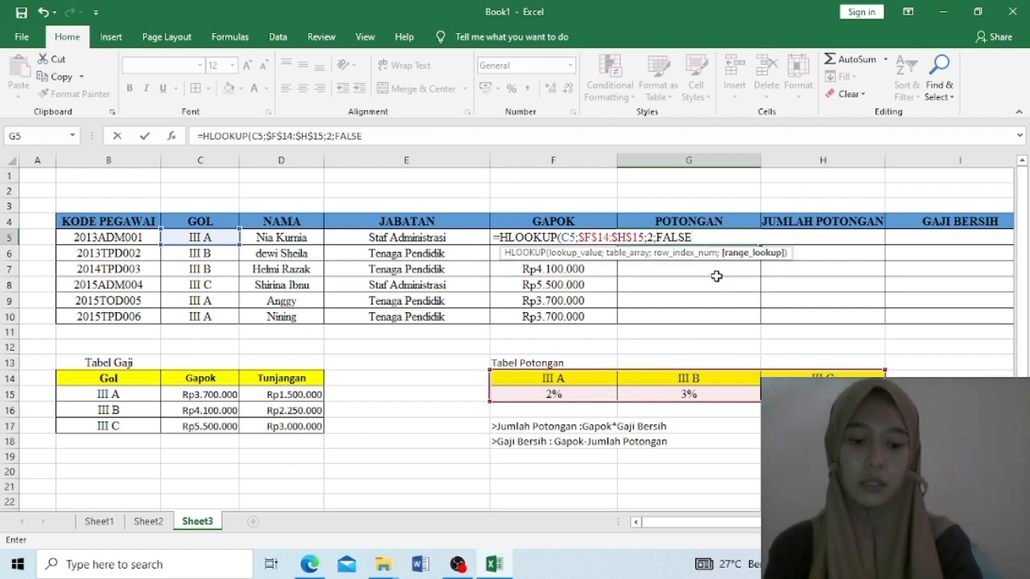
pyautogui.write(')')
pyautogui.press('Return')
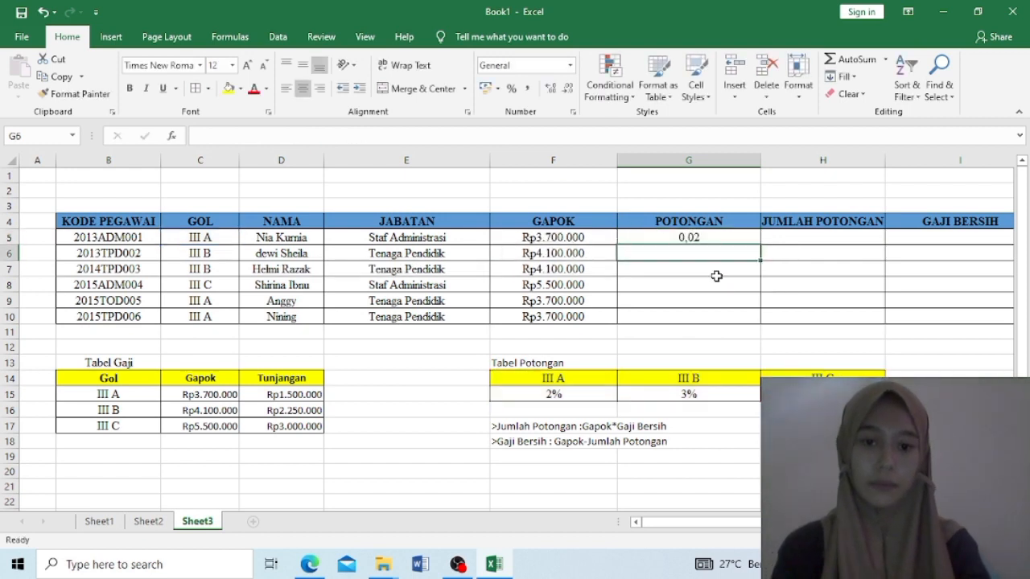
pyautogui.click(707, 238)
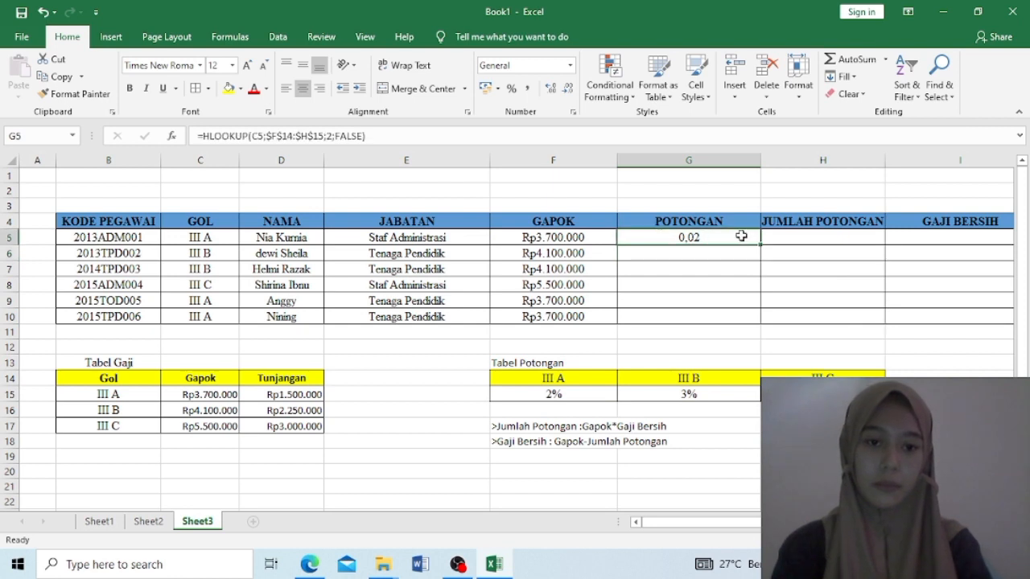
pyautogui.moveTo(759, 244); pyautogui.dragTo(757, 317)
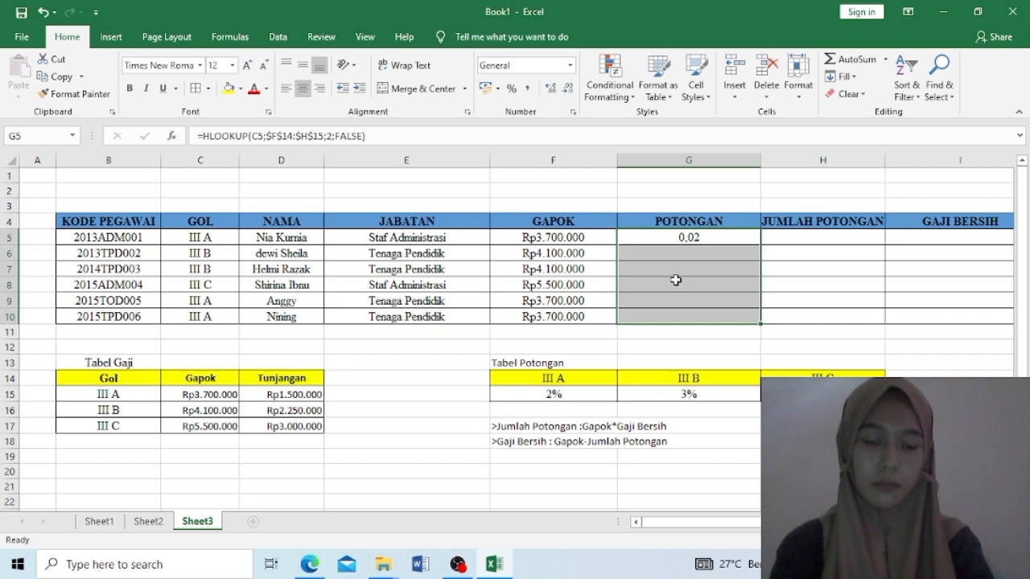
pyautogui.click(676, 280)
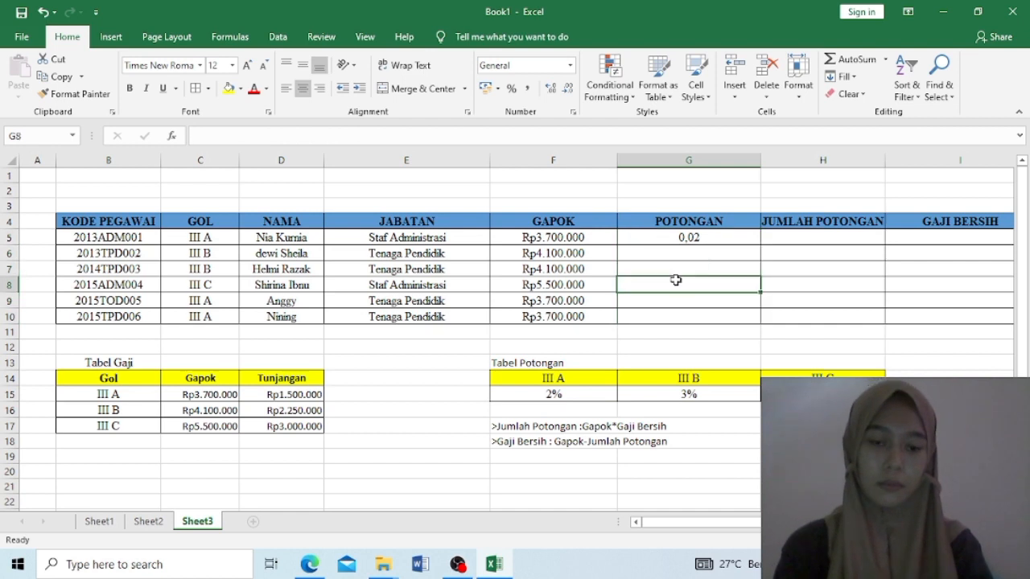
# Fill the POTONGAN formula from G5 down to G10 and format the range as Percentage
pyautogui.click(703, 240)
pyautogui.moveTo(760, 245); pyautogui.dragTo(761, 320)
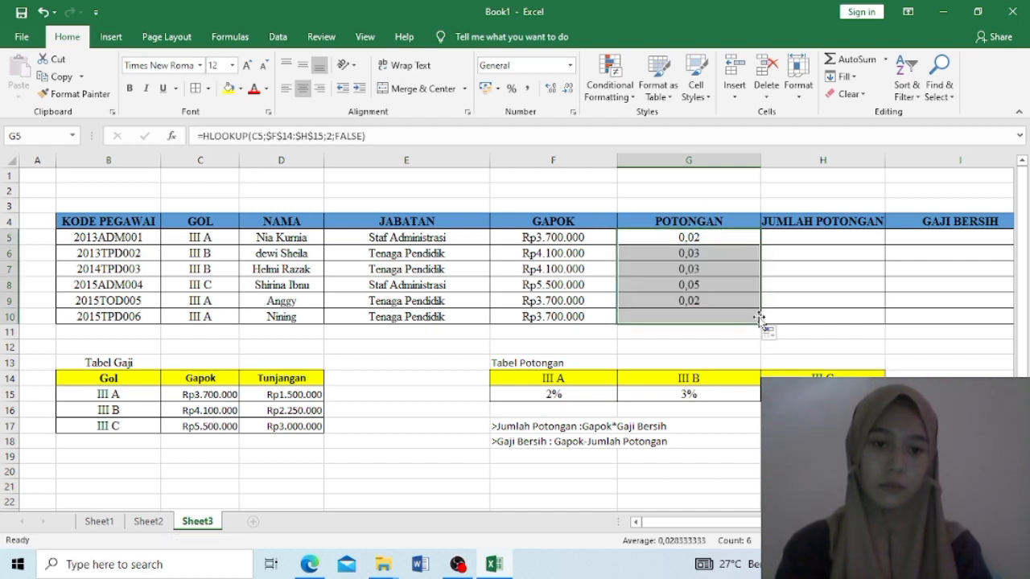
pyautogui.click(512, 88)
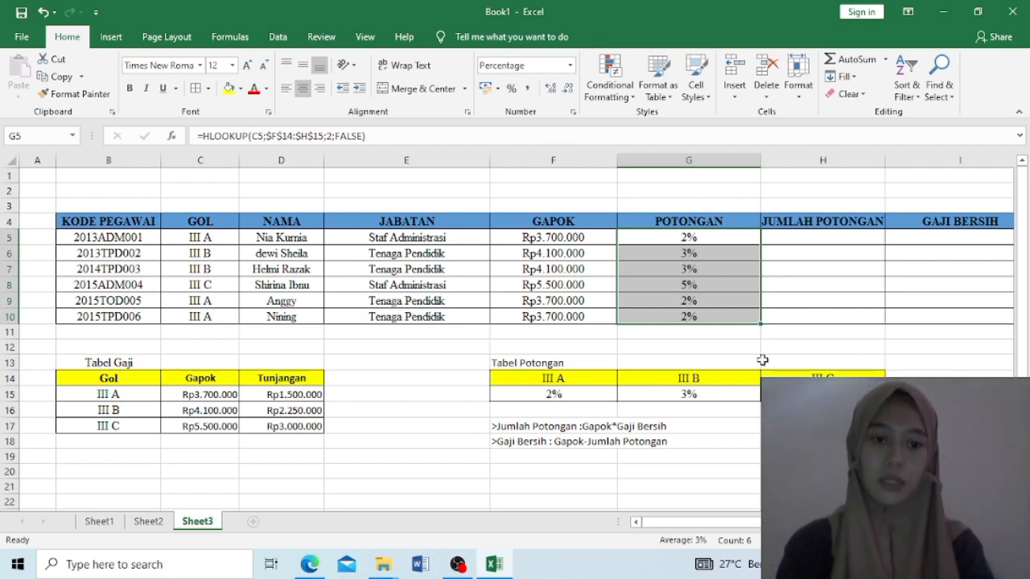
pyautogui.click(799, 327)
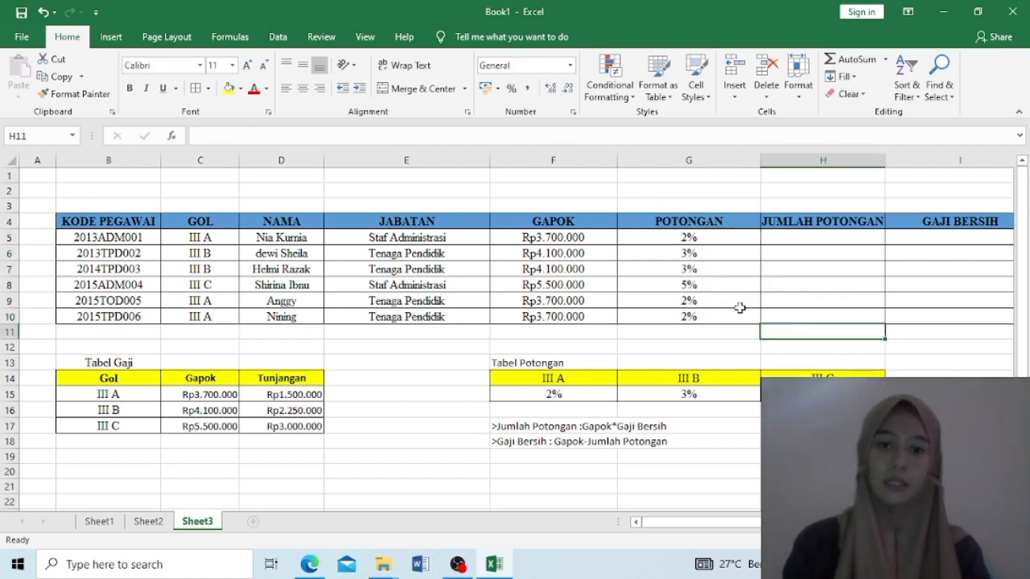
pyautogui.click(628, 283)
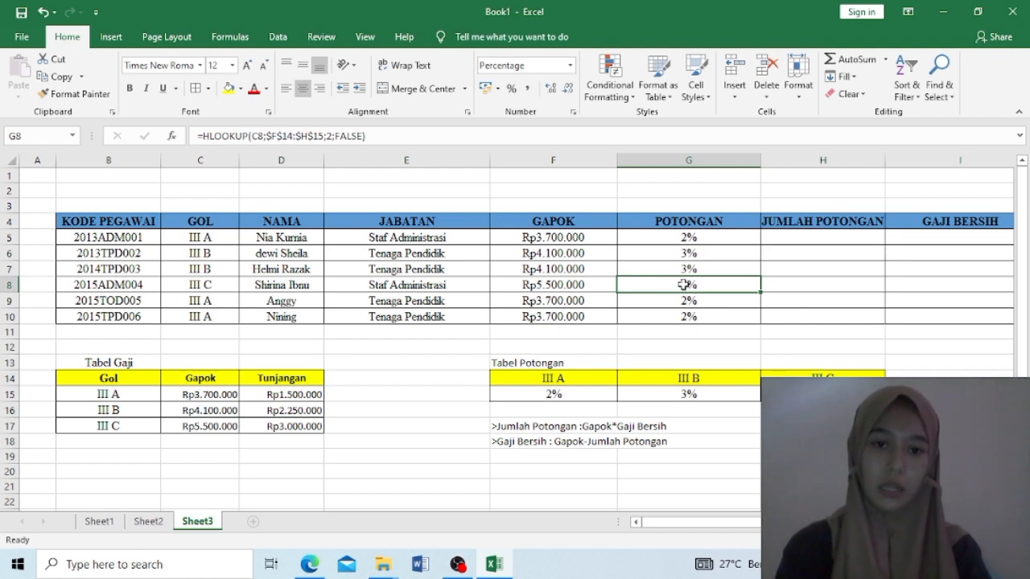
pyautogui.click(721, 296)
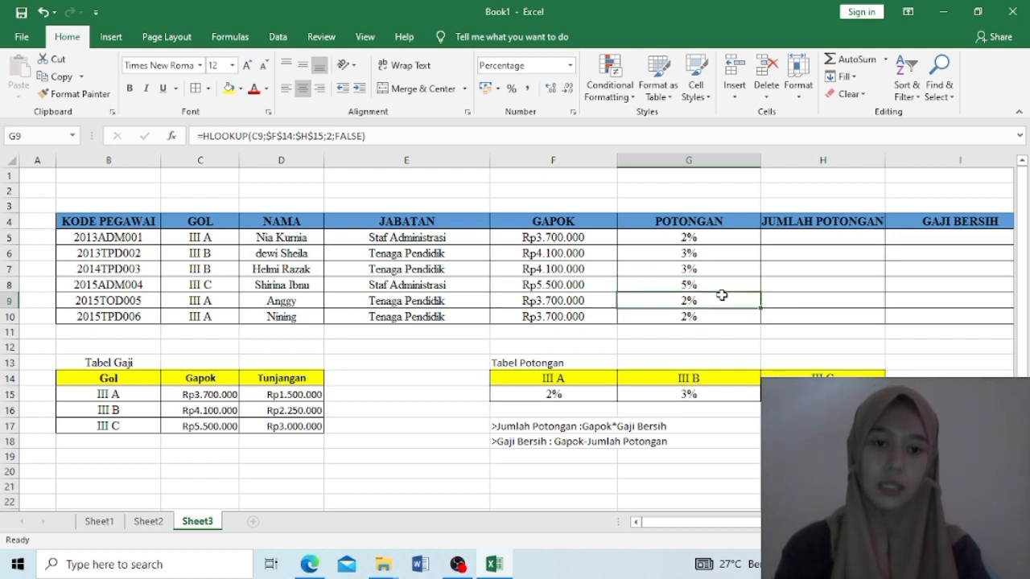
# Enter the formula =F5*G5 in H5 under JUMLAH POTONGAN
pyautogui.click(768, 238)
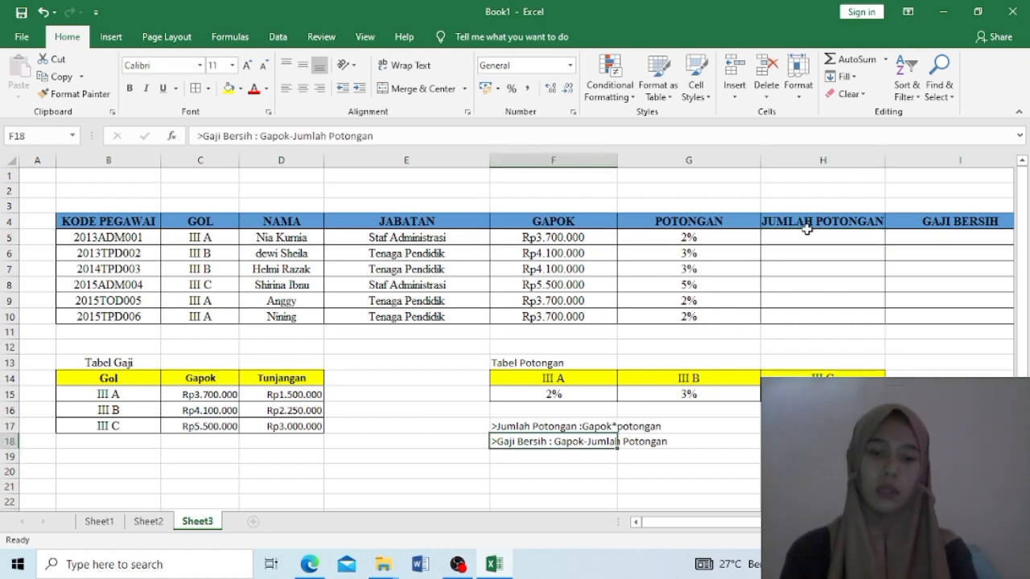
pyautogui.click(806, 235)
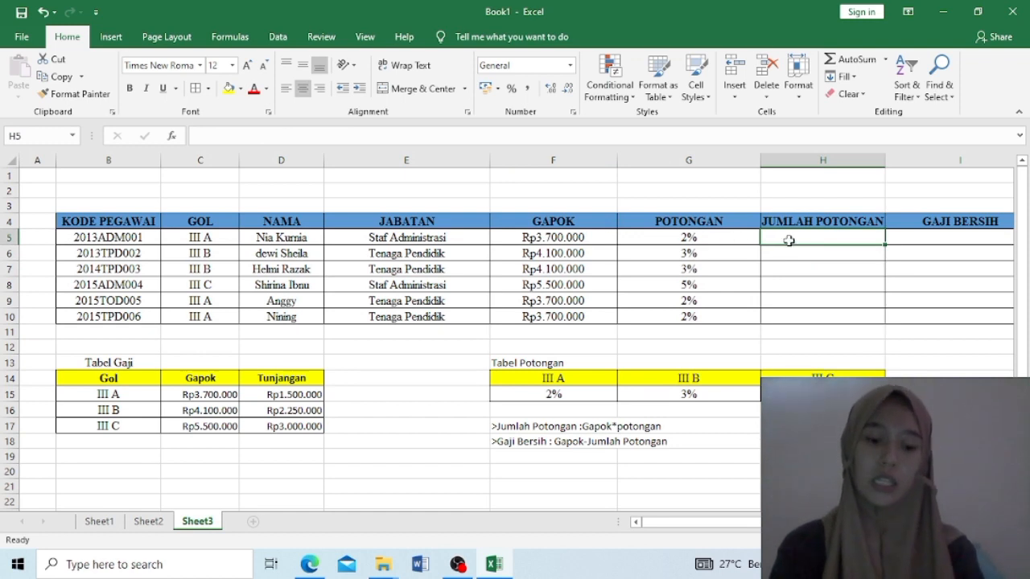
pyautogui.write('=')
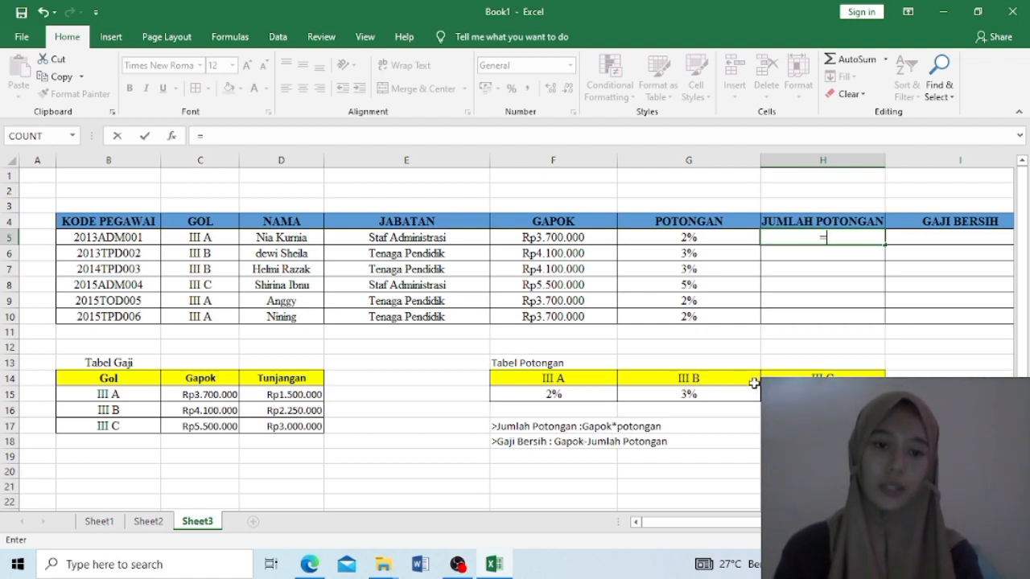
pyautogui.click(555, 237)
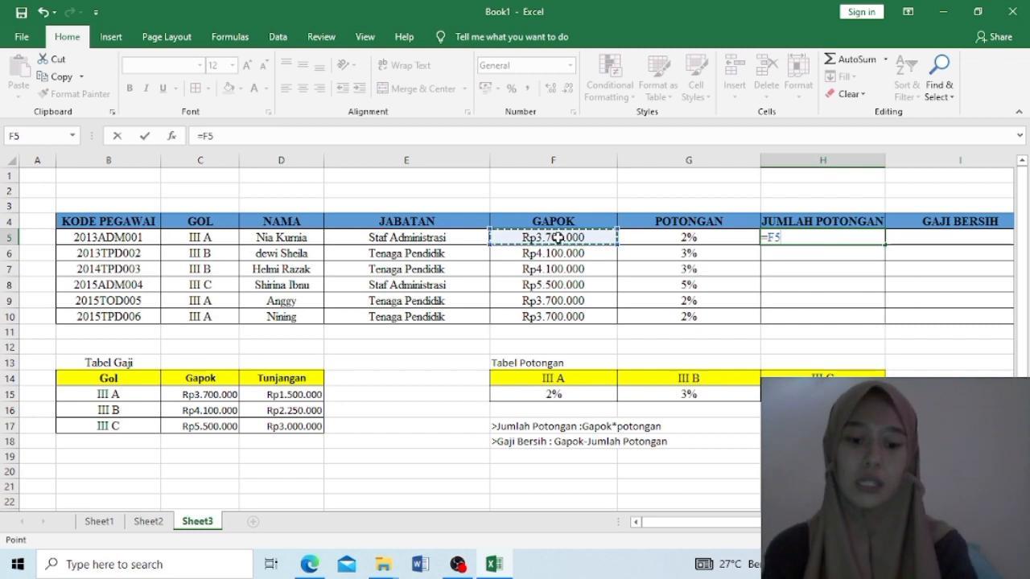
pyautogui.write('*')
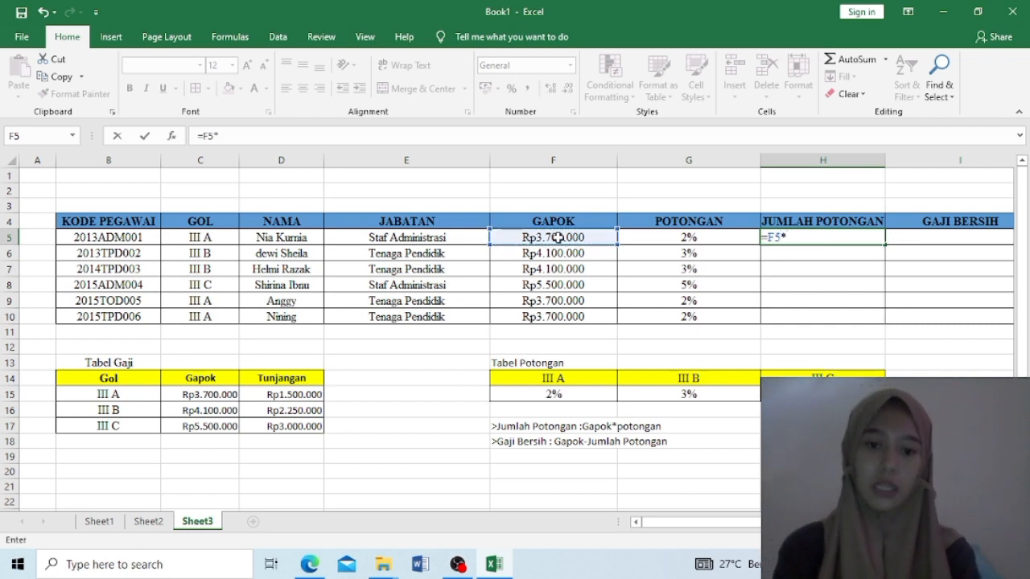
pyautogui.click(637, 235)
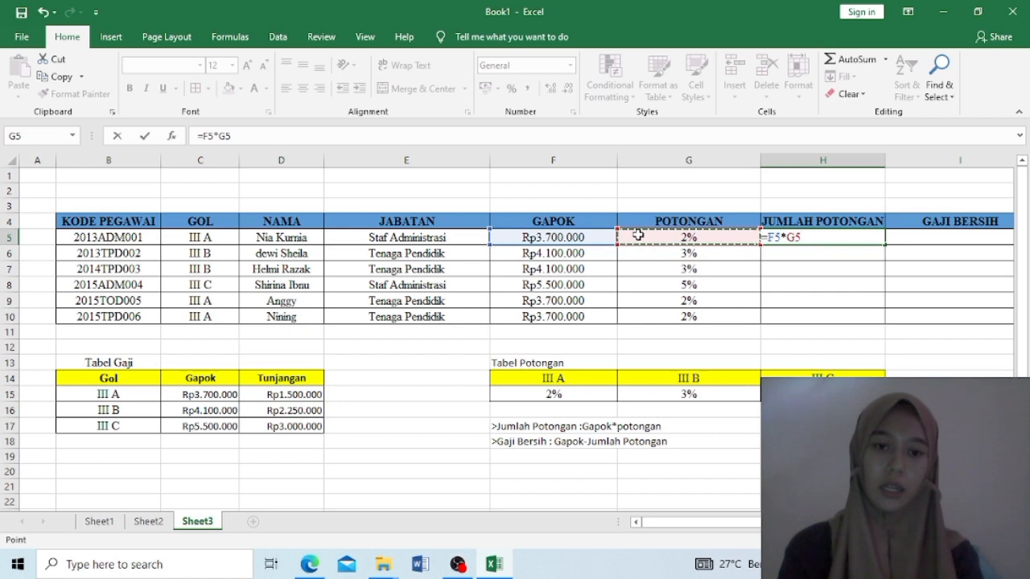
pyautogui.press('Return')
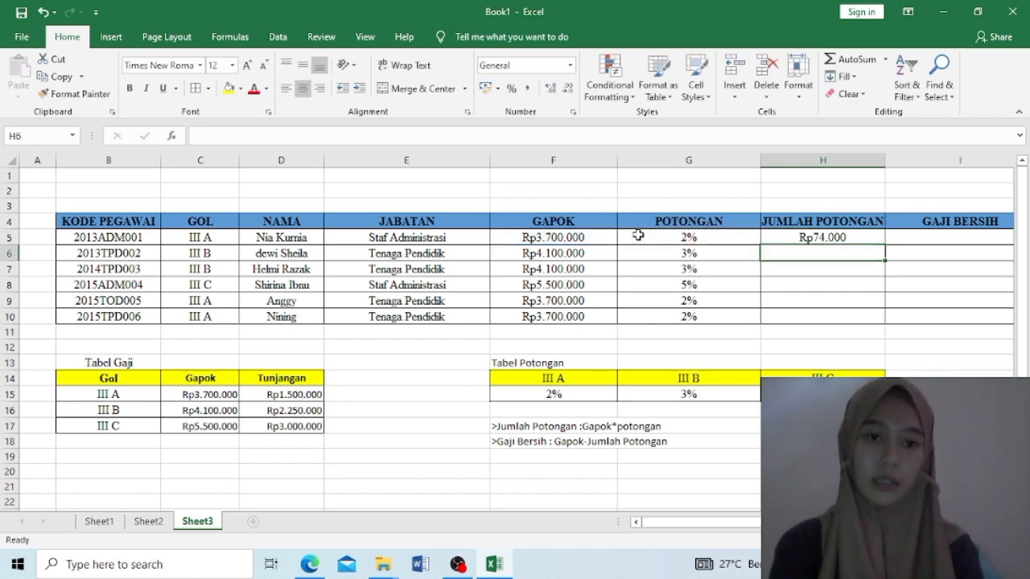
# Fill the JUMLAH POTONGAN formula from H5 down to H10
pyautogui.click(820, 238)
pyautogui.moveTo(884, 242); pyautogui.dragTo(882, 329)
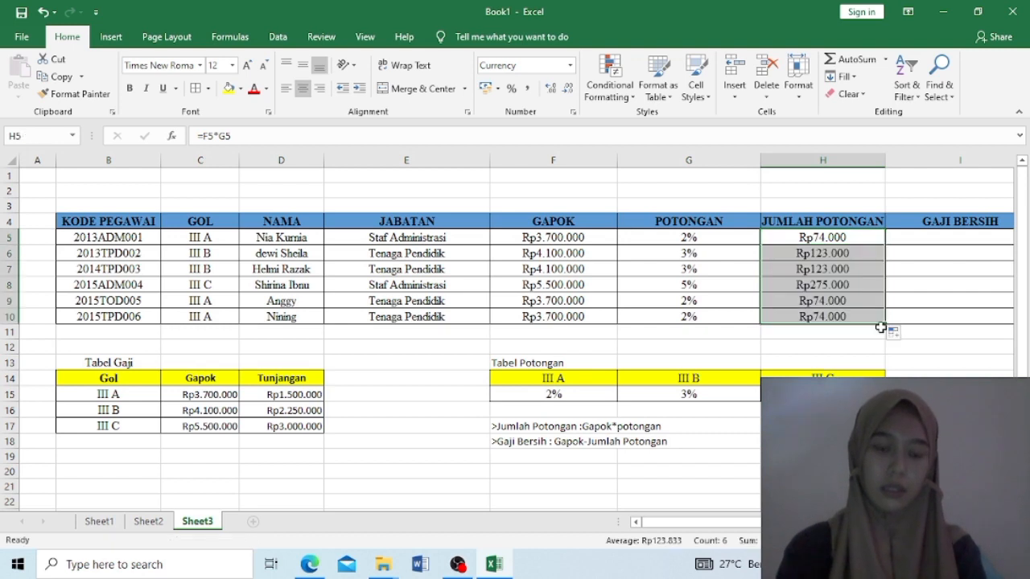
pyautogui.click(846, 301)
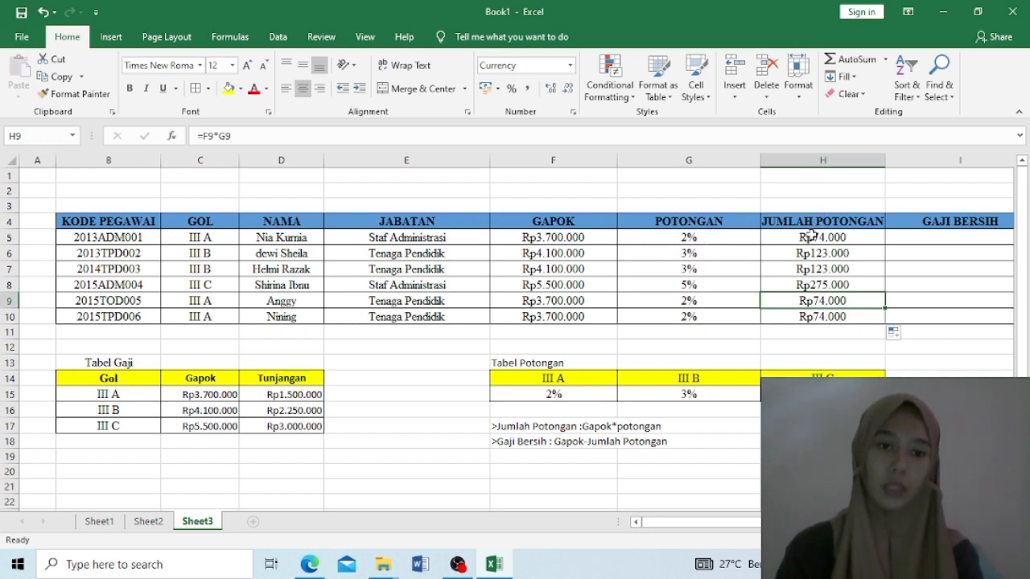
pyautogui.click(853, 241)
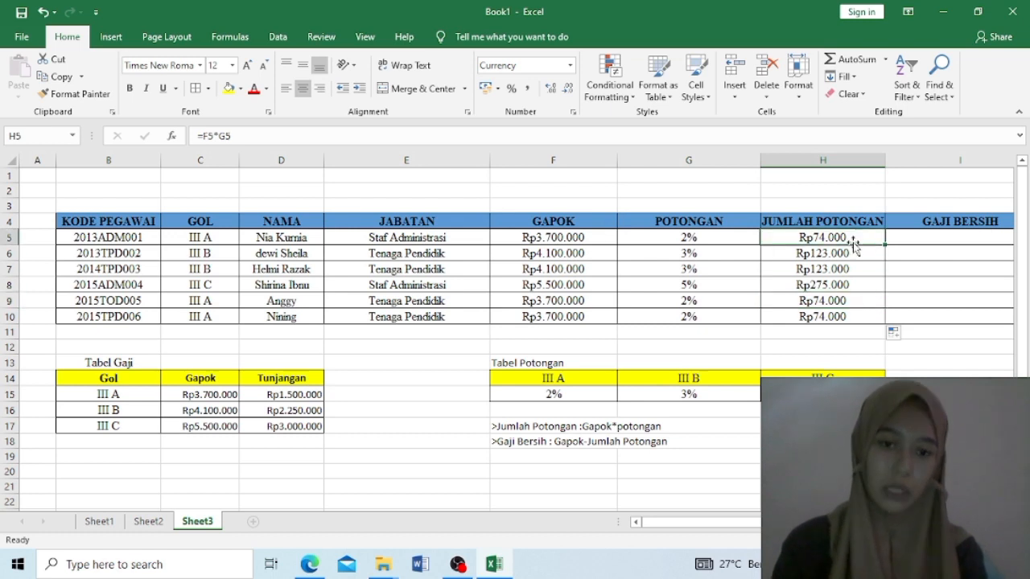
# Enter the formula =F5-H5 in I5 under GAJI BERSIH
pyautogui.click(926, 237)
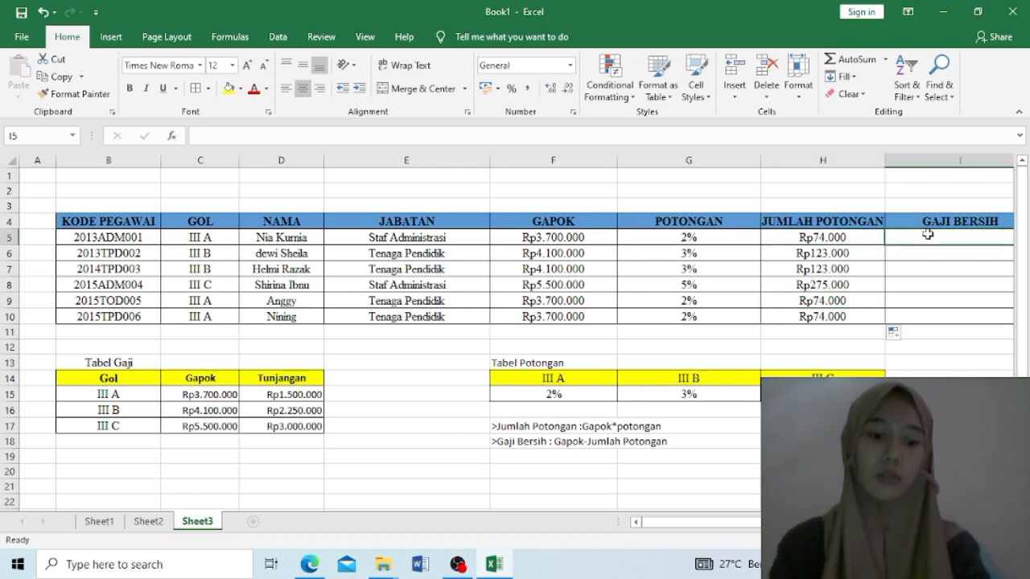
pyautogui.write('=')
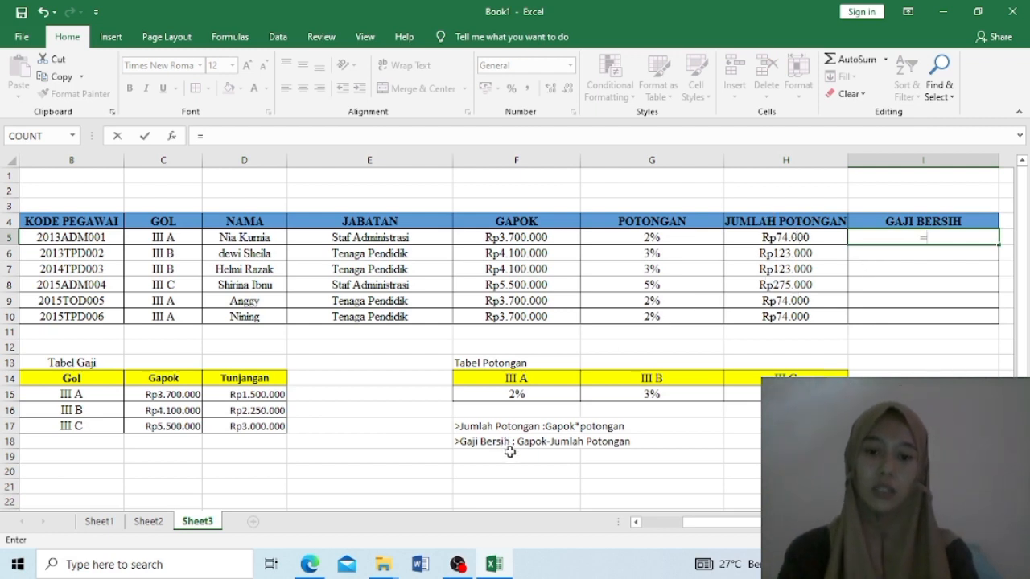
pyautogui.click(525, 236)
pyautogui.write('-')
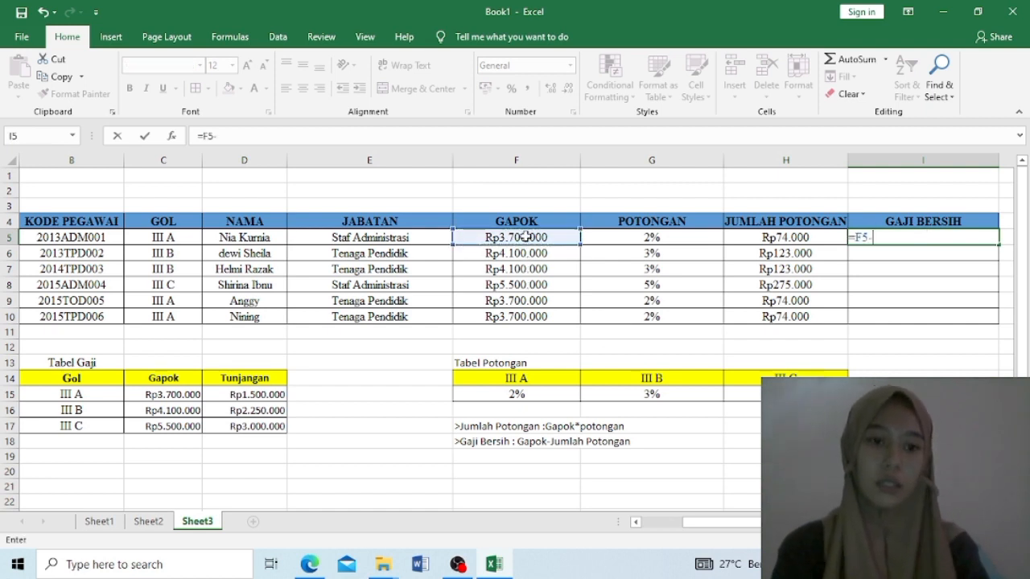
pyautogui.click(757, 234)
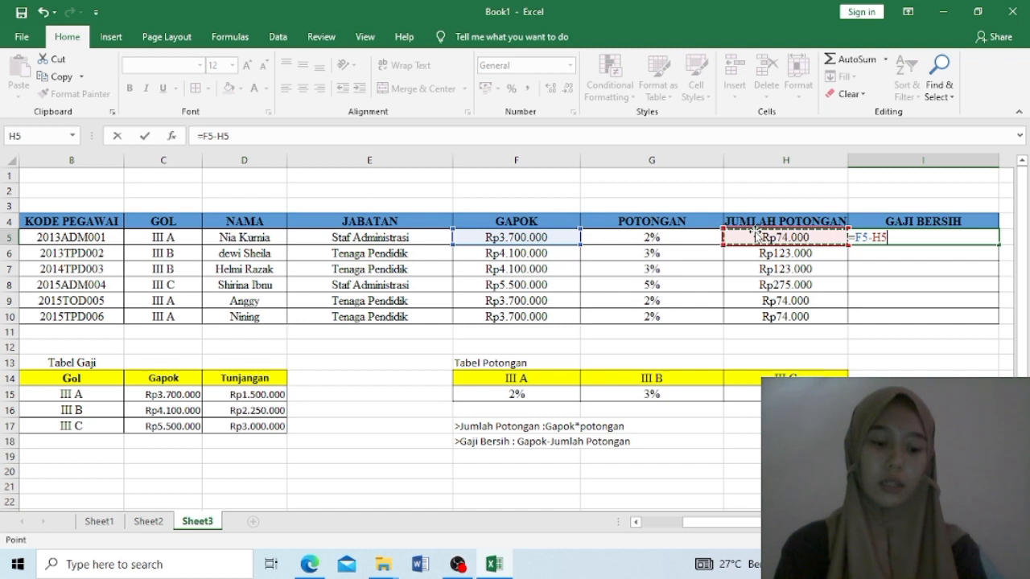
pyautogui.hotkey('ctrl', 'Return')
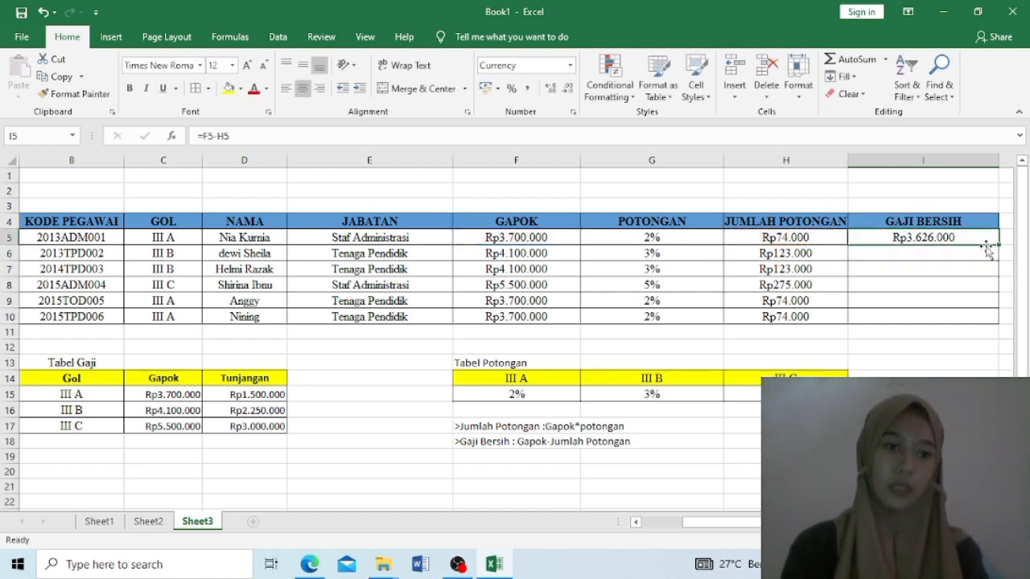
# Fill the GAJI BERSIH formula from I5 down to I10
pyautogui.moveTo(999, 244); pyautogui.dragTo(996, 324)
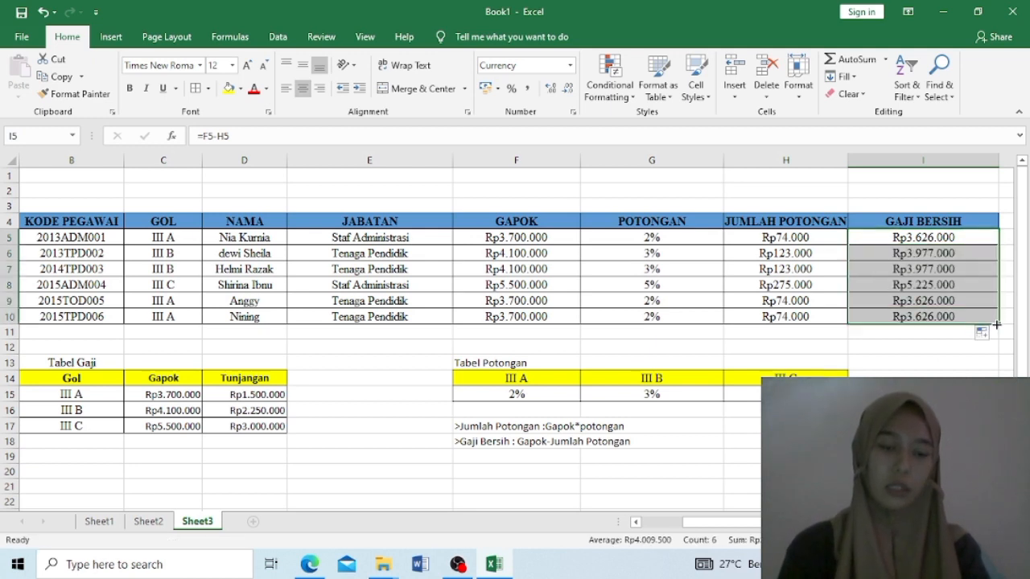
pyautogui.click(933, 361)
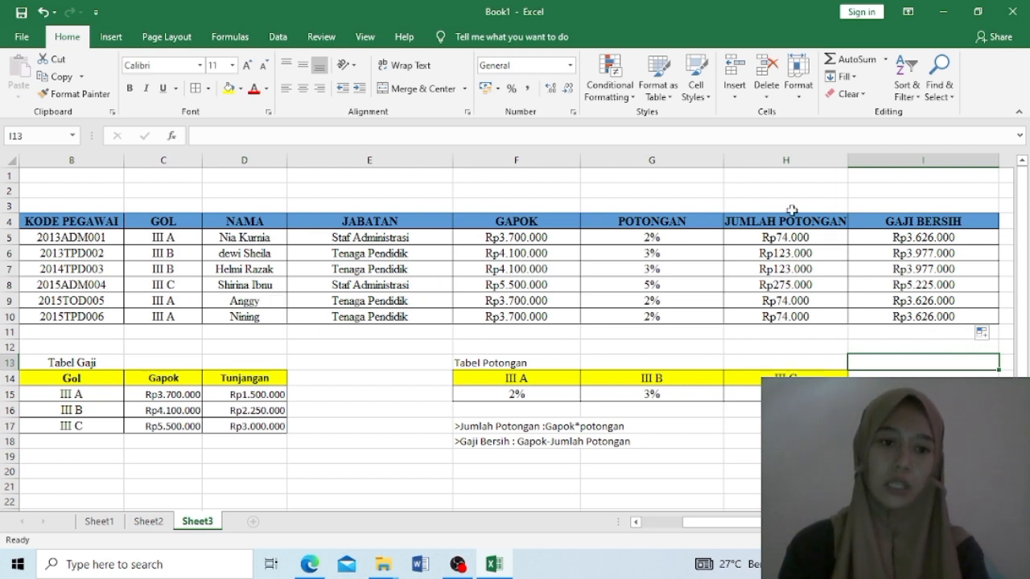
pyautogui.click(918, 266)
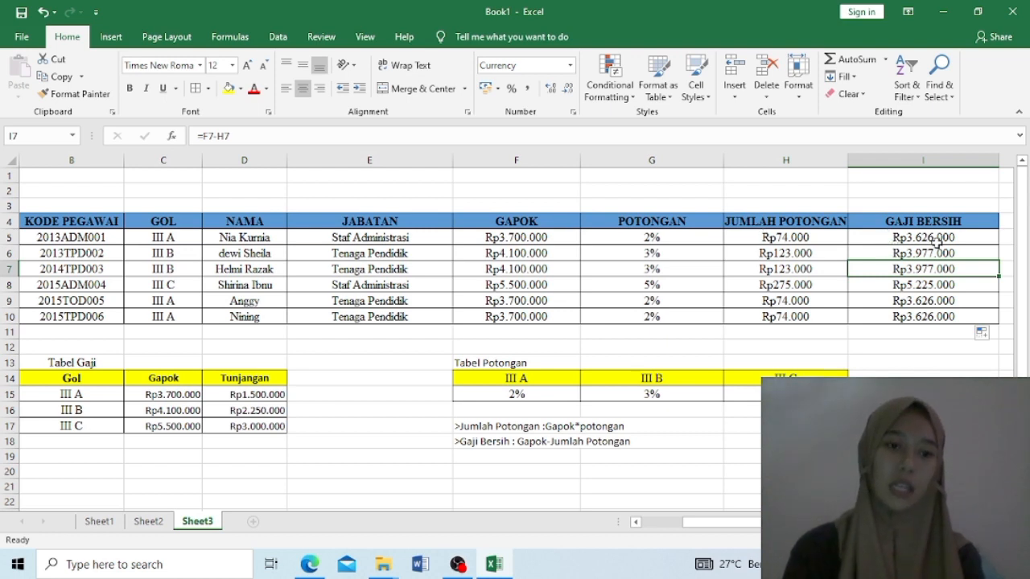
pyautogui.click(904, 372)
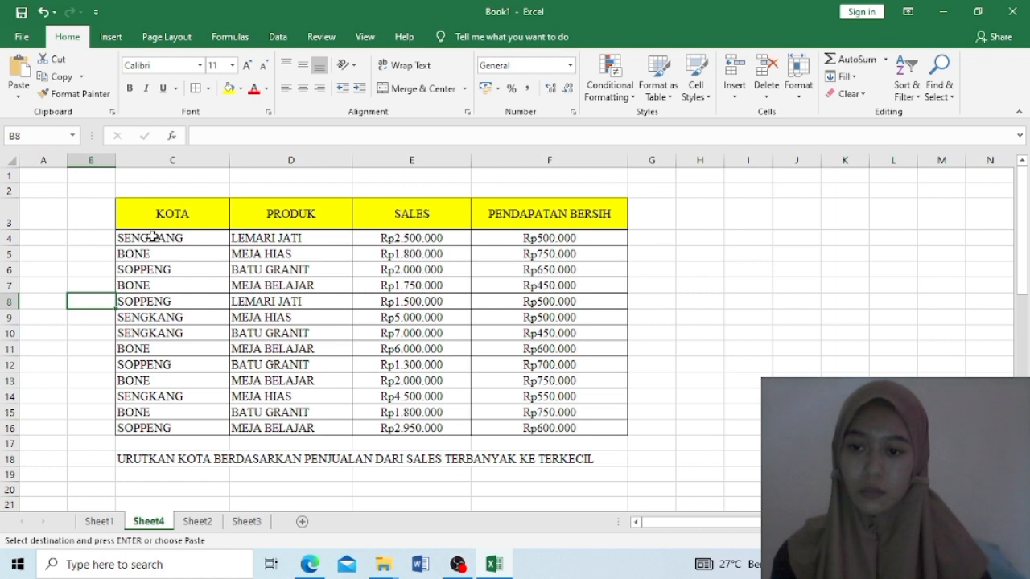
# Custom-sort the sales table C3:F16 on Sheet4 by the SALES column's cell values, Largest to Smallest
pyautogui.moveTo(142, 216); pyautogui.dragTo(558, 426)
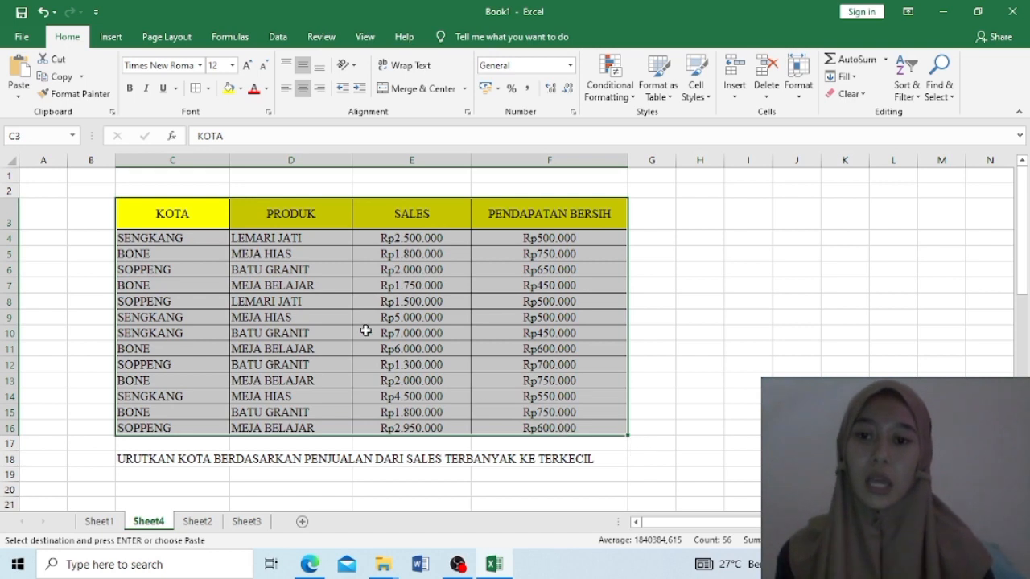
pyautogui.rightClick(435, 324)
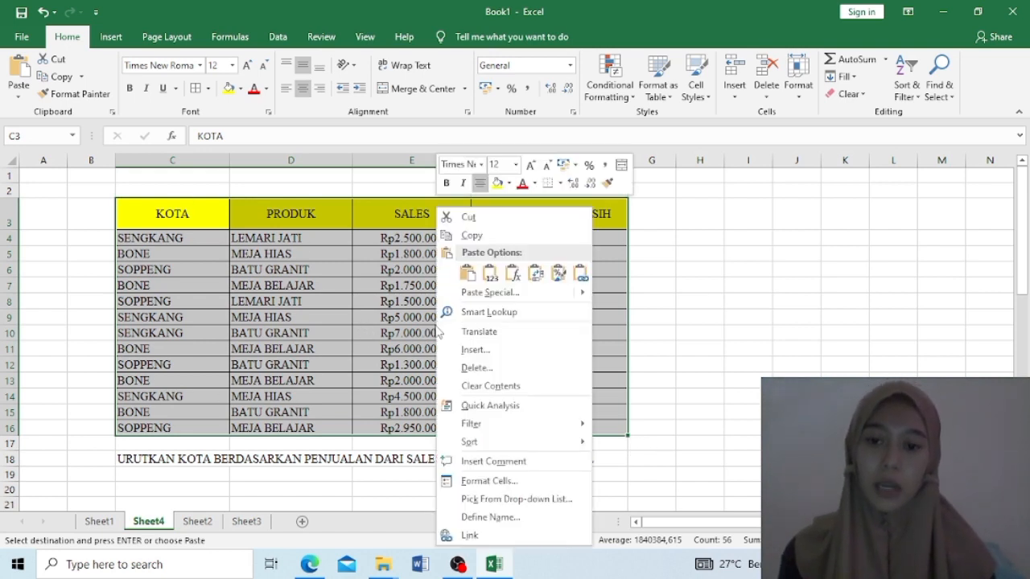
pyautogui.moveTo(503, 426)
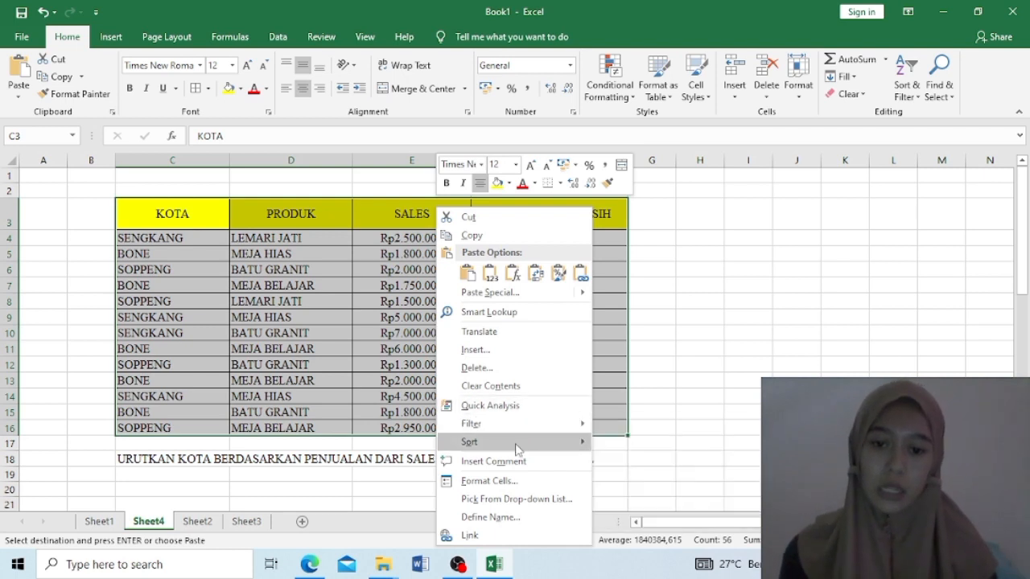
pyautogui.moveTo(517, 449)
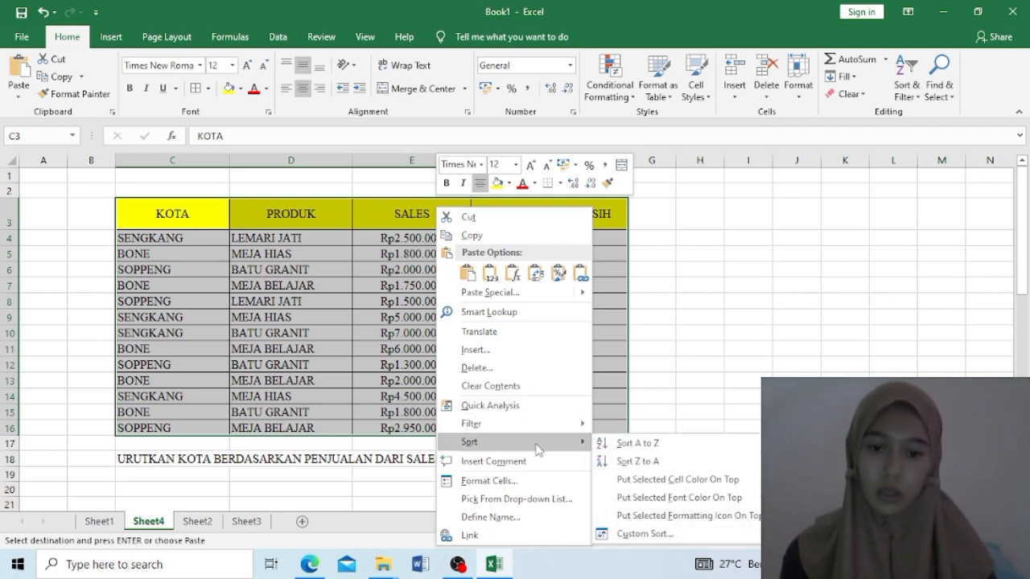
pyautogui.click(643, 534)
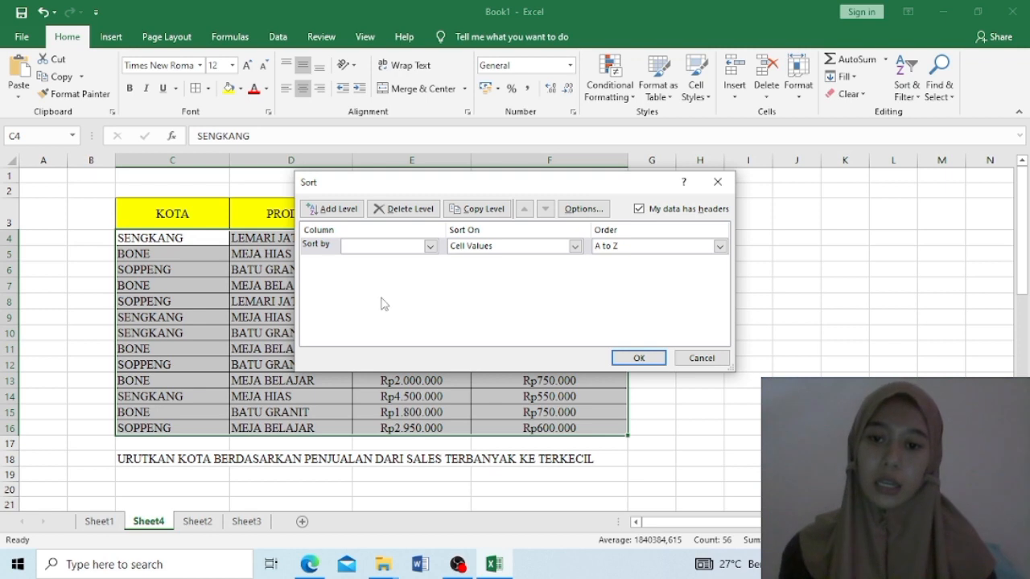
pyautogui.click(431, 247)
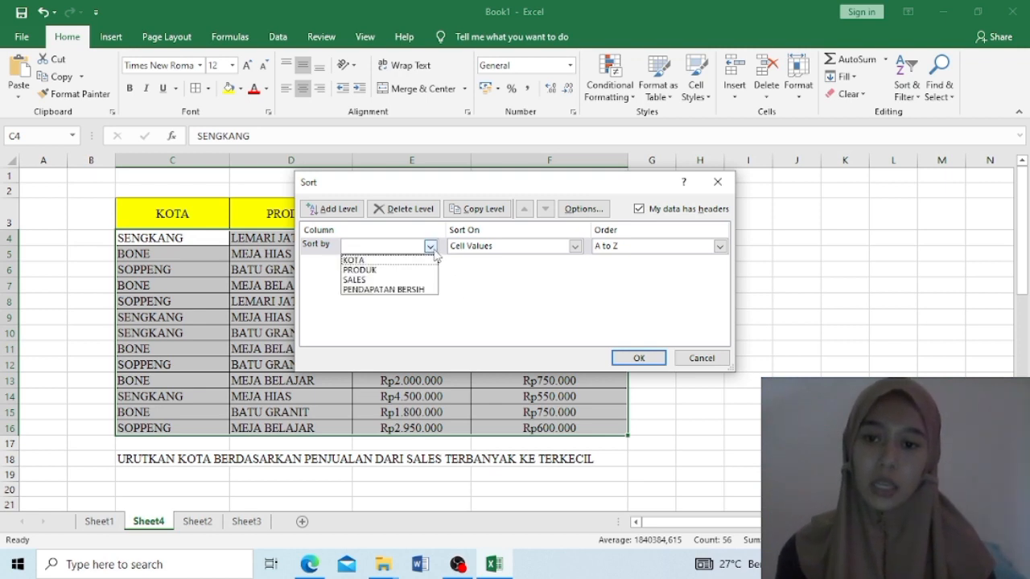
pyautogui.click(377, 280)
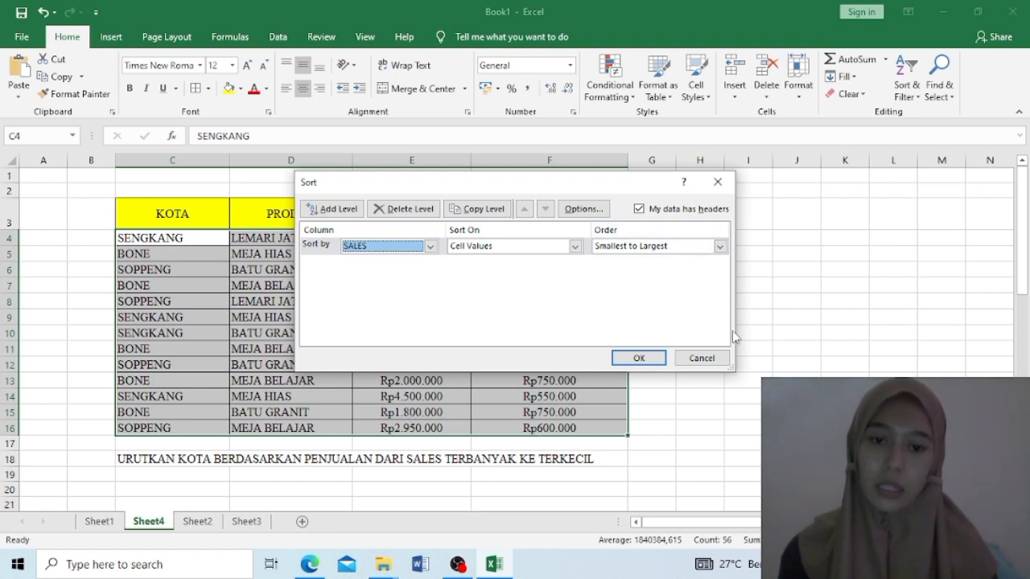
pyautogui.click(720, 246)
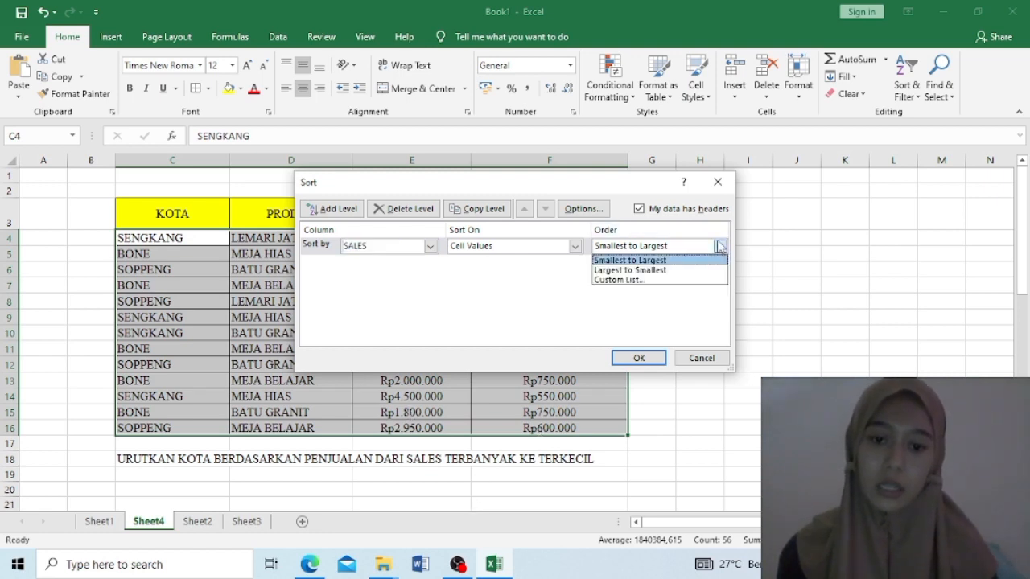
pyautogui.click(626, 271)
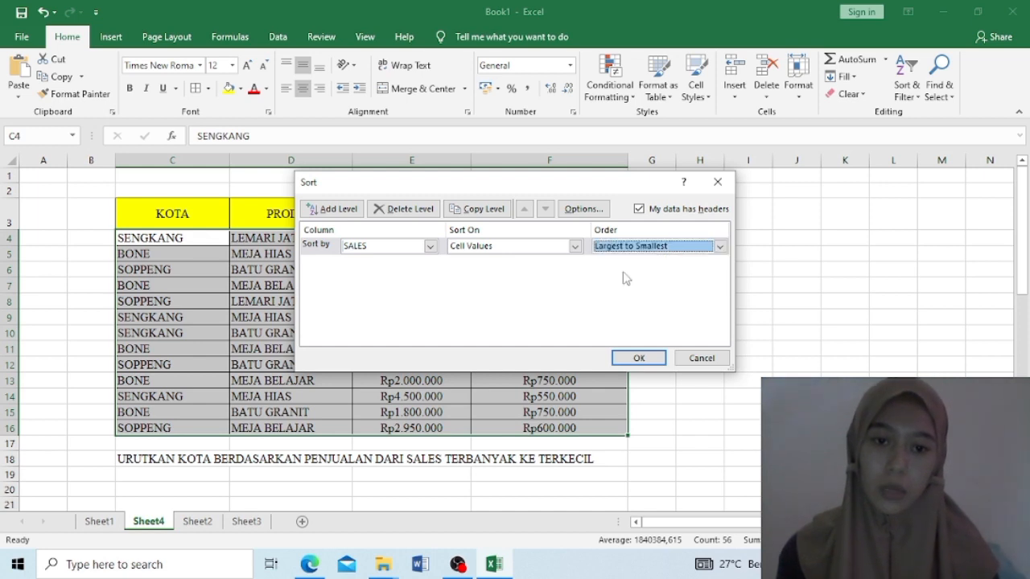
pyautogui.click(638, 359)
pyautogui.click(659, 390)
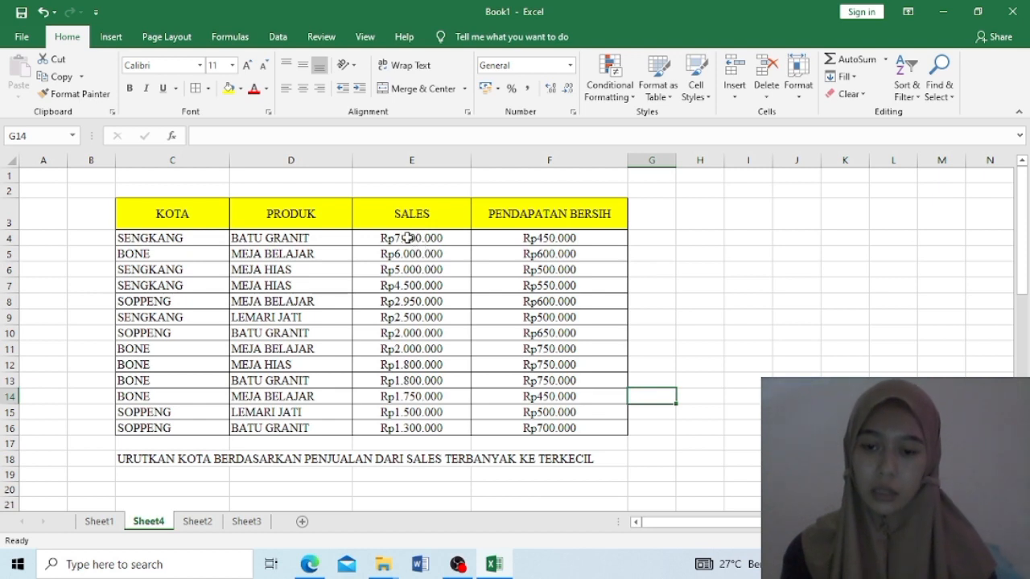
# Custom-sort the sales table C23:F36 by the PENDAPATAN BERSIH column's cell values, Largest to Smallest
pyautogui.click(431, 476)
pyautogui.press('Down')
pyautogui.press('Down')
pyautogui.press('Down')
pyautogui.press('Down')
pyautogui.press('Down')
pyautogui.press('Down')
pyautogui.press('Down')
pyautogui.press('Down')
pyautogui.press('Down')
pyautogui.press('Down')
pyautogui.press('Down')
pyautogui.press('Down')
pyautogui.press('Down')
pyautogui.press('Down')
pyautogui.press('Down')
pyautogui.press('Down')
pyautogui.press('Down')
pyautogui.press('Down')
pyautogui.press('Down')
pyautogui.press('Down')
pyautogui.press('Down')
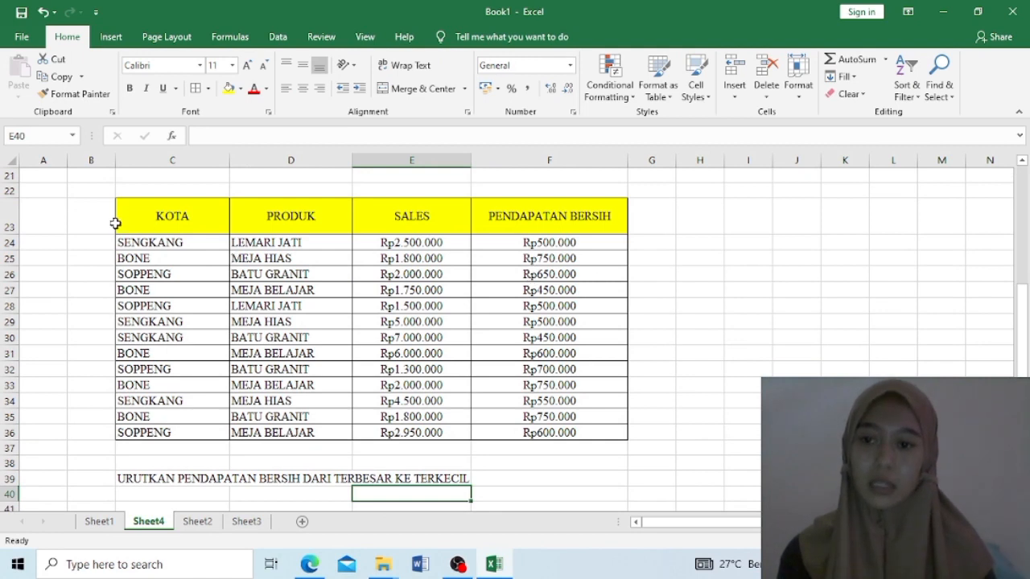
pyautogui.moveTo(116, 220); pyautogui.dragTo(547, 435)
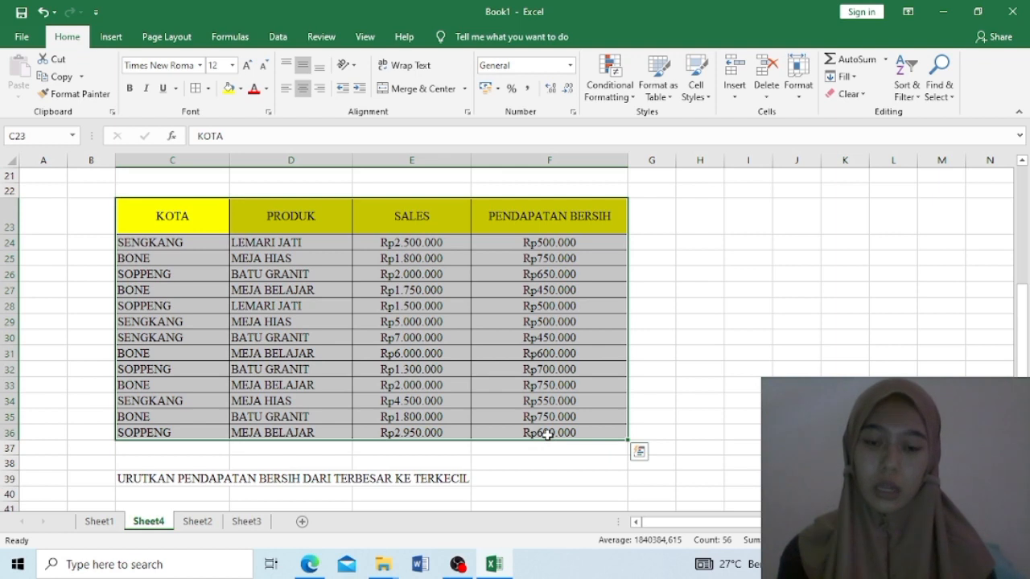
pyautogui.rightClick(547, 434)
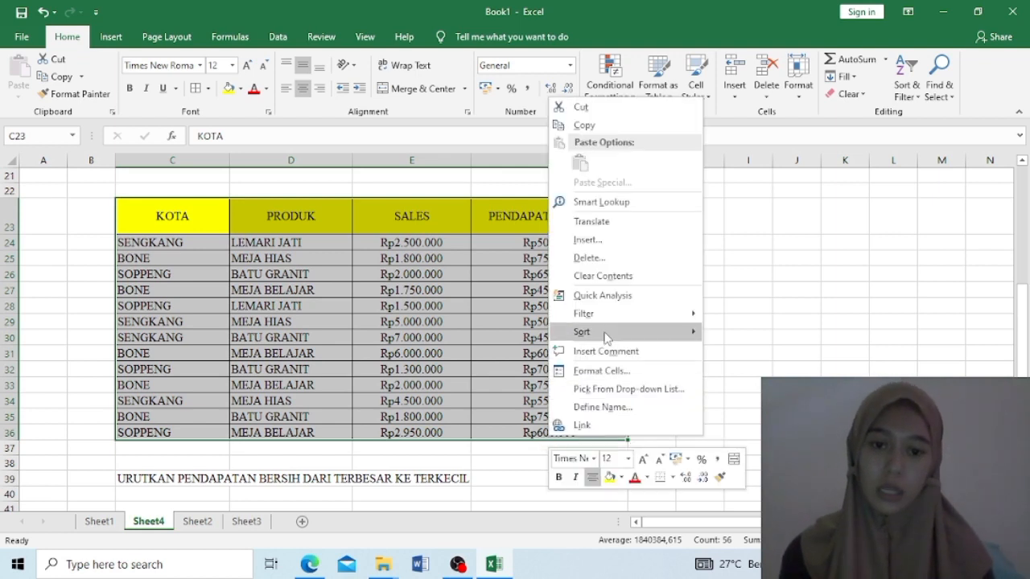
pyautogui.moveTo(668, 332)
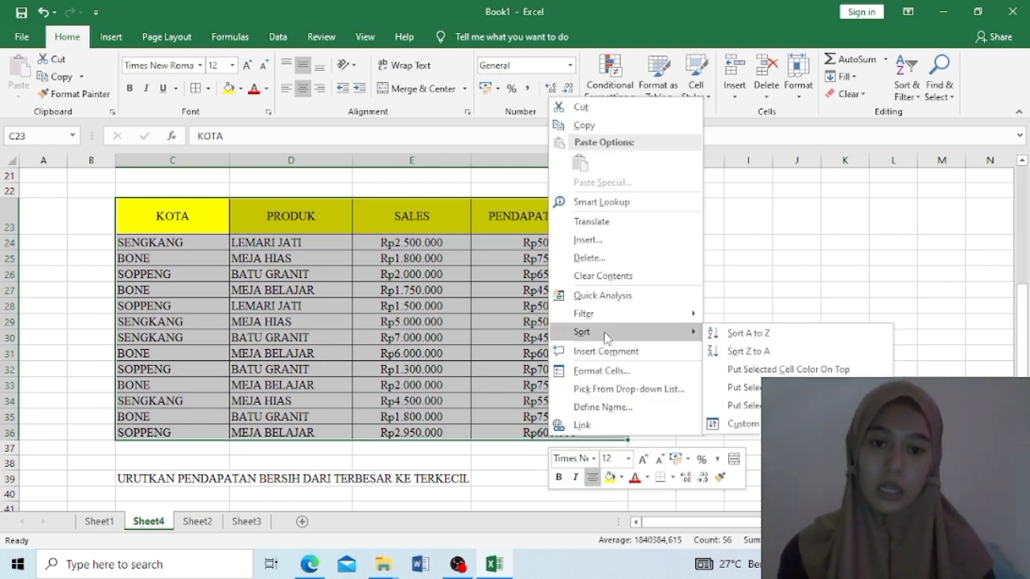
pyautogui.click(742, 424)
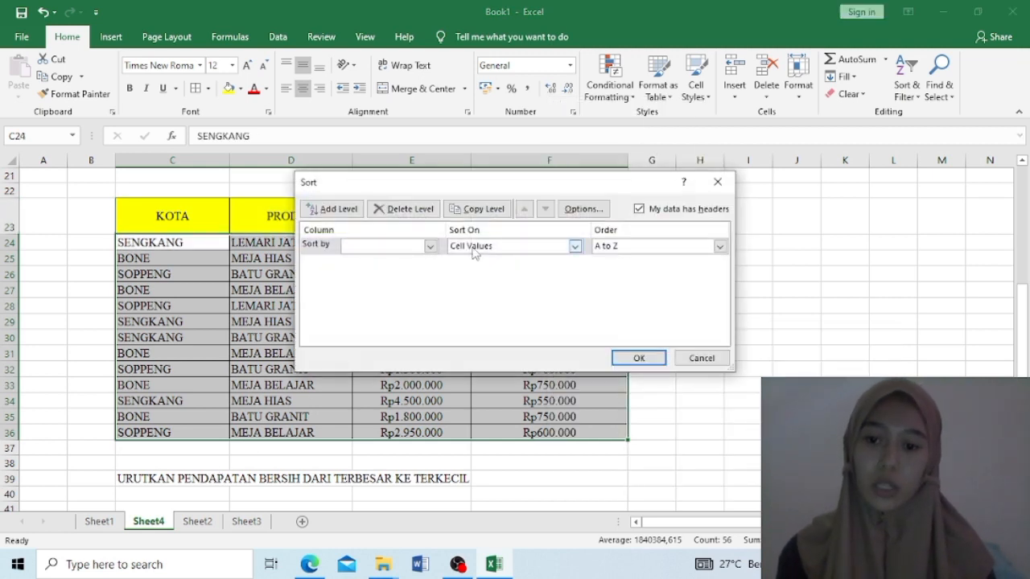
pyautogui.click(431, 246)
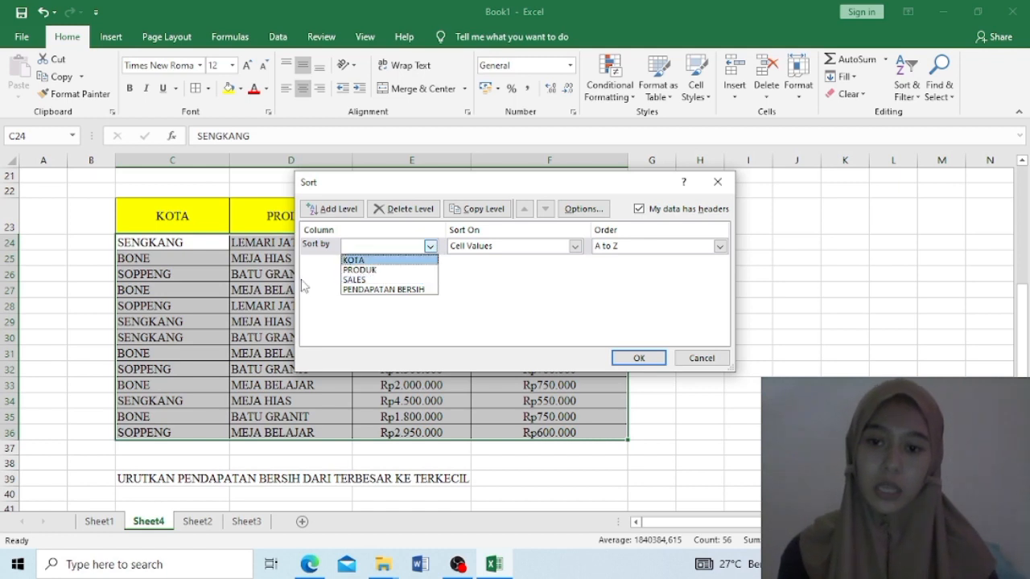
pyautogui.click(368, 289)
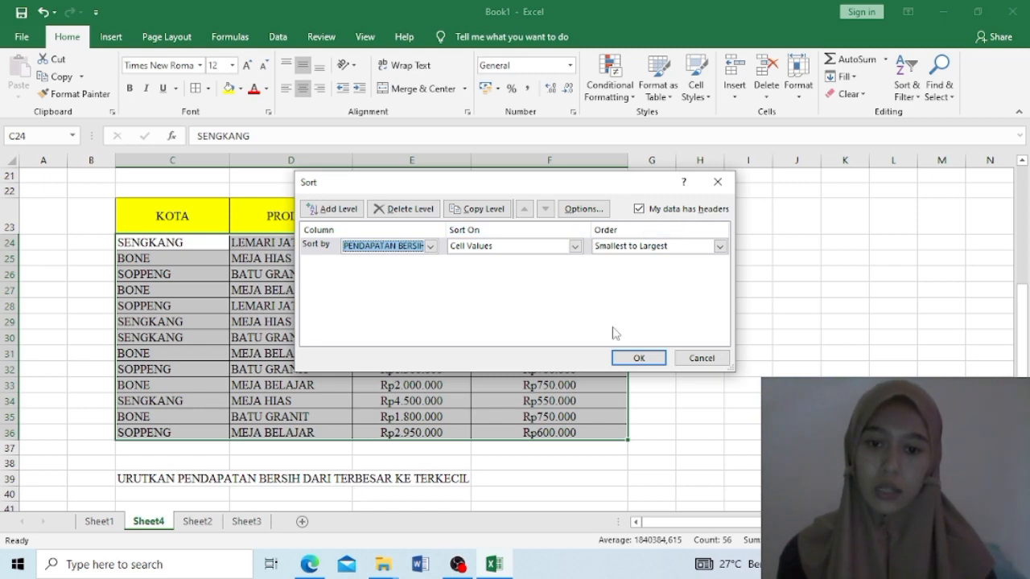
pyautogui.click(719, 247)
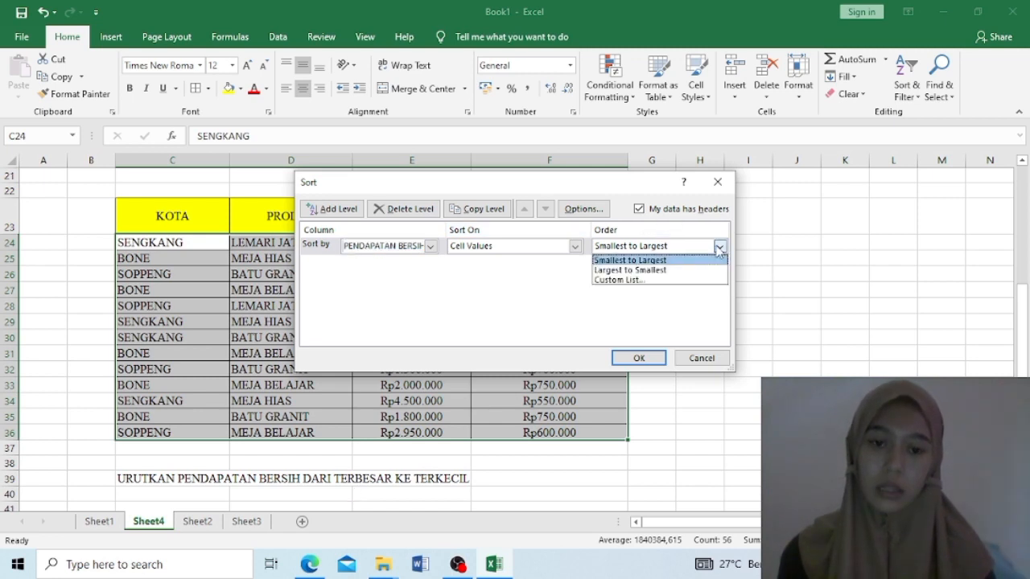
pyautogui.click(612, 270)
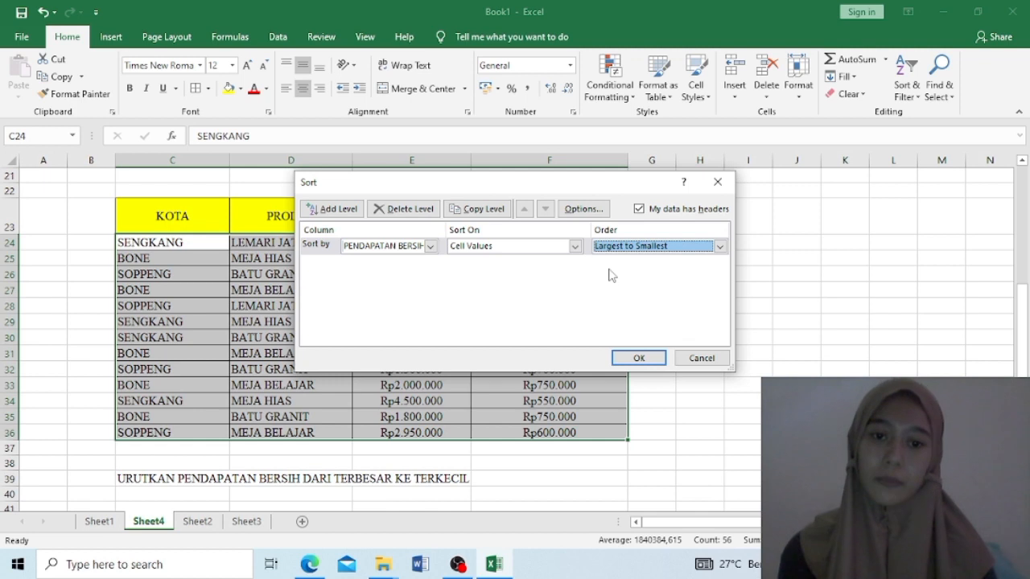
pyautogui.click(638, 359)
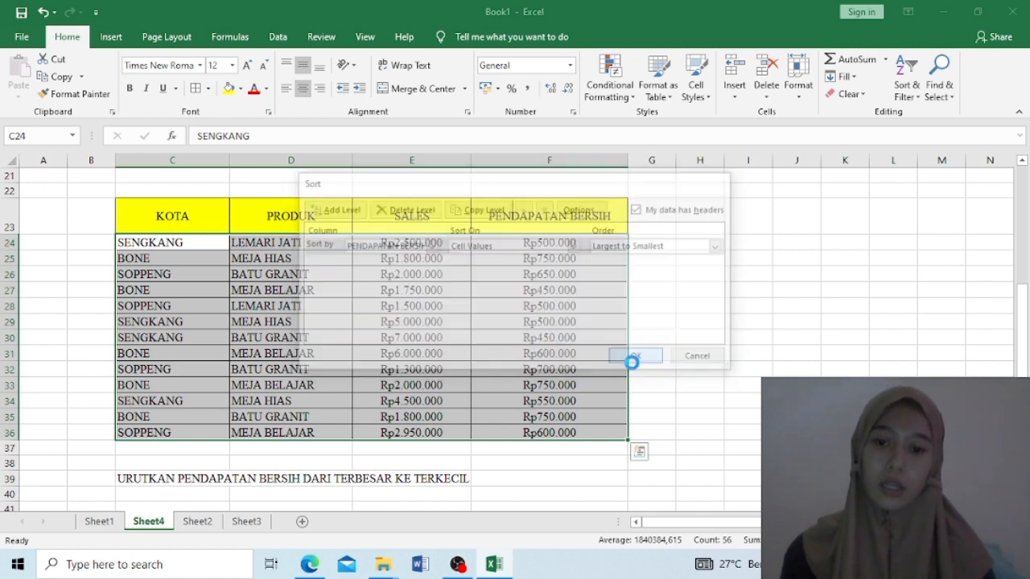
pyautogui.click(580, 334)
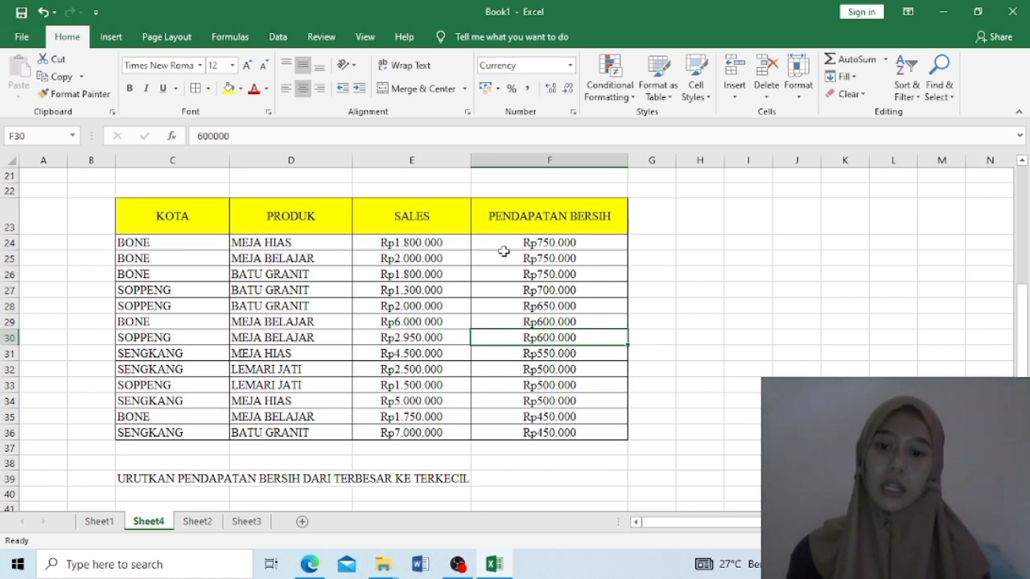
# Create a PivotTable on a new worksheet from the third sales table, range C44:F57 on Sheet4
pyautogui.click(480, 487)
pyautogui.press('Down')
pyautogui.press('Down')
pyautogui.press('Down')
pyautogui.press('Down')
pyautogui.press('Down')
pyautogui.press('Down')
pyautogui.press('Down')
pyautogui.press('Down')
pyautogui.press('Down')
pyautogui.press('Down')
pyautogui.press('Down')
pyautogui.press('Down')
pyautogui.press('Down')
pyautogui.press('Down')
pyautogui.press('Down')
pyautogui.press('Down')
pyautogui.press('Down')
pyautogui.press('Down')
pyautogui.press('Down')
pyautogui.press('Down')
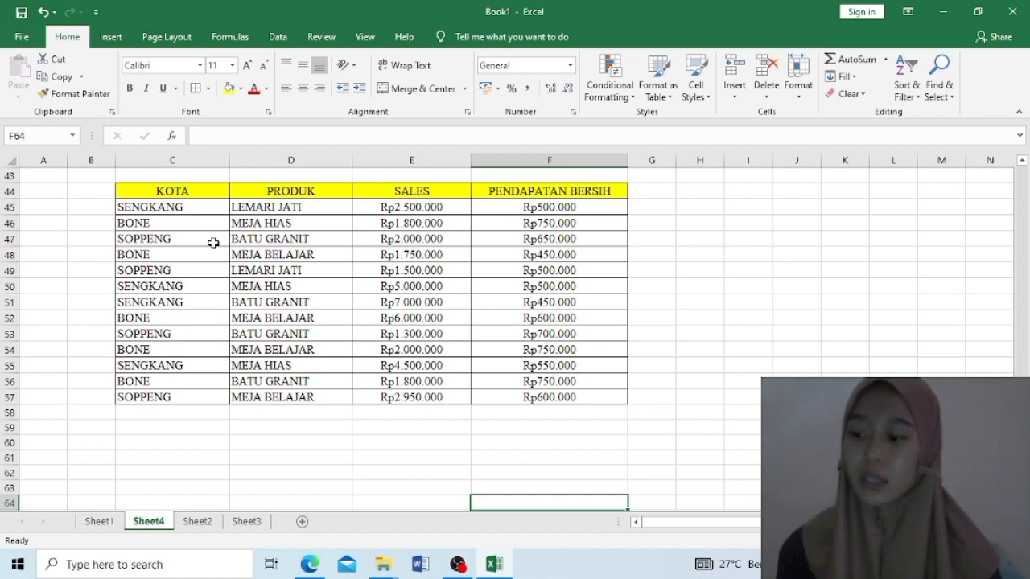
pyautogui.moveTo(139, 202); pyautogui.dragTo(335, 294)
pyautogui.click(155, 191)
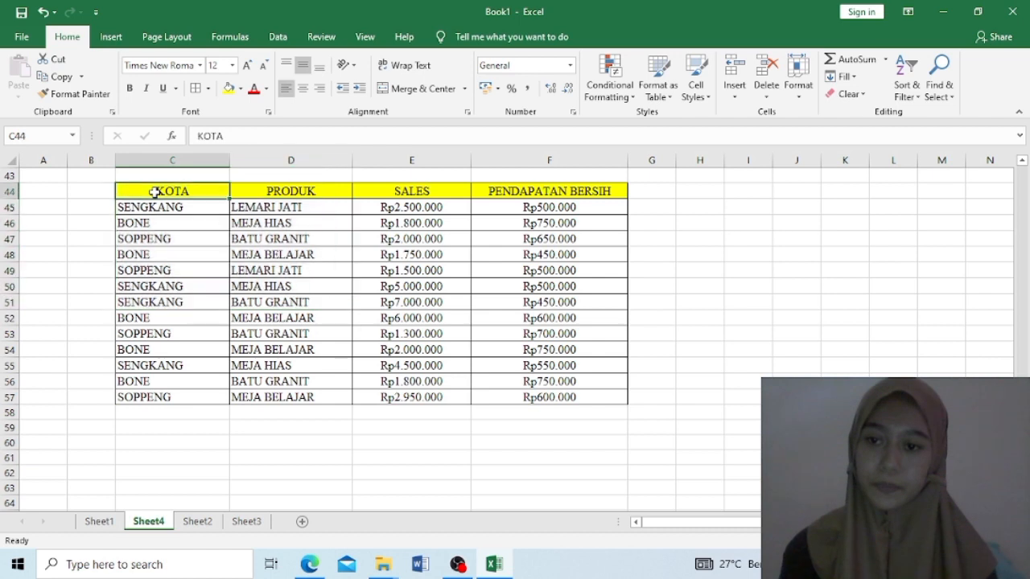
pyautogui.doubleClick(155, 191)
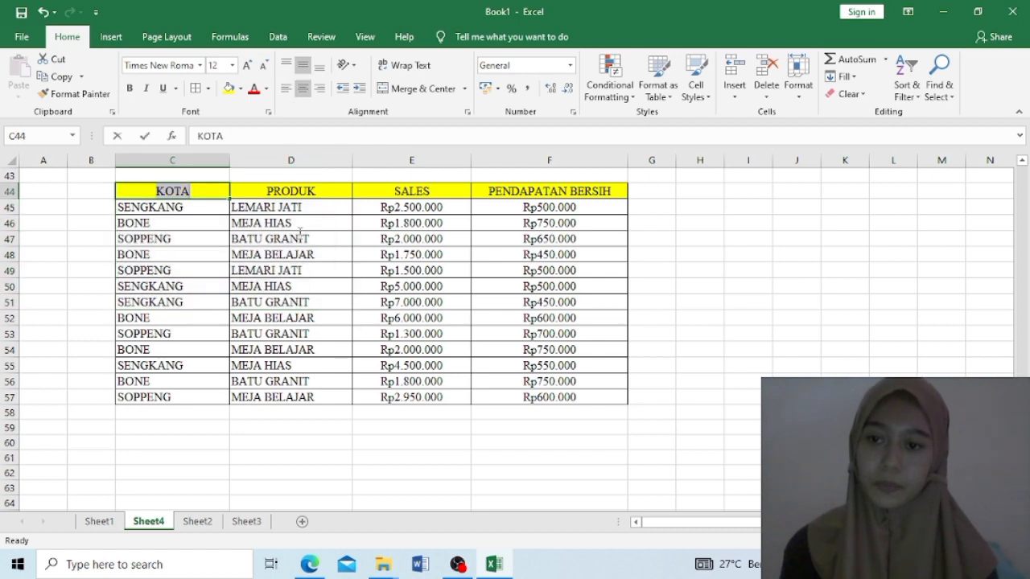
pyautogui.click(195, 252)
pyautogui.moveTo(140, 187); pyautogui.dragTo(527, 396)
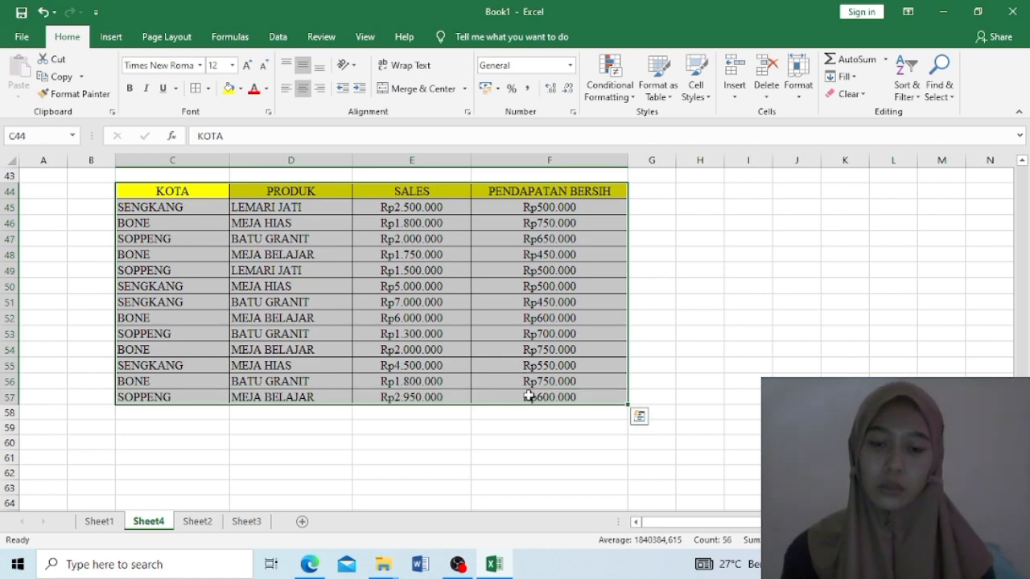
pyautogui.click(112, 38)
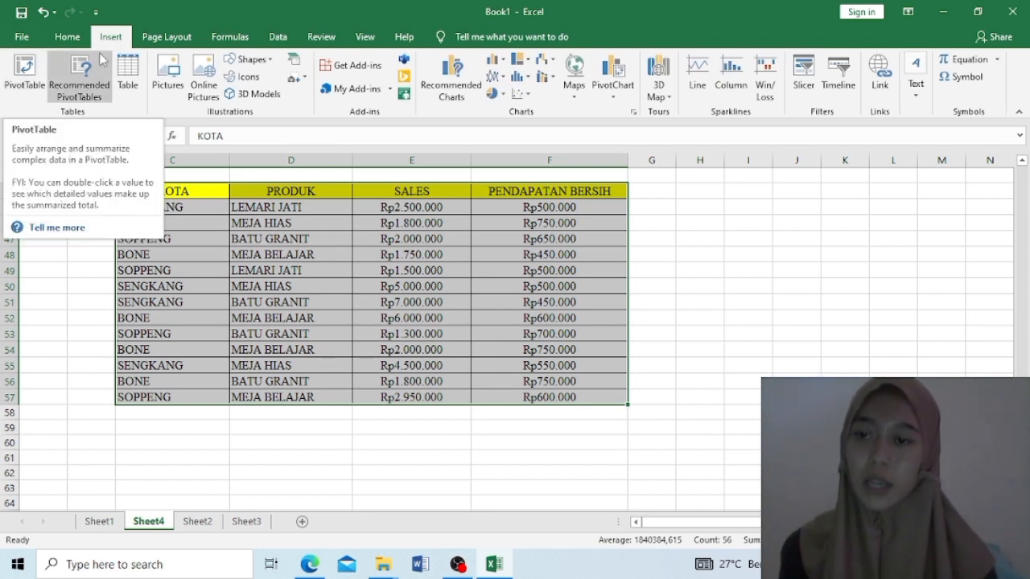
pyautogui.click(33, 91)
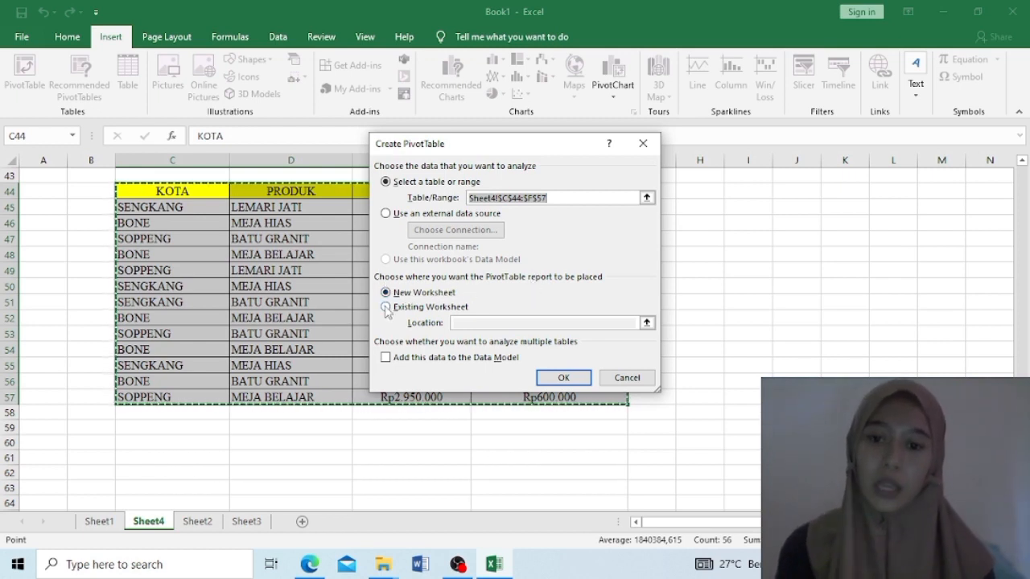
pyautogui.click(552, 381)
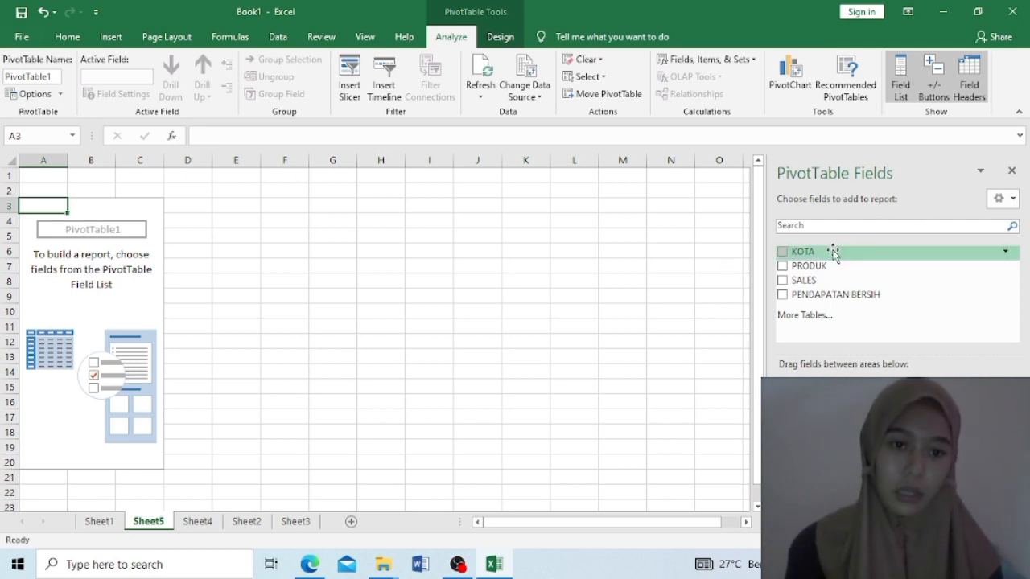
# Add the KOTA, PRODUK and SALES fields to the PivotTable, with KOTA as columns and PRODUK as rows
pyautogui.click(782, 254)
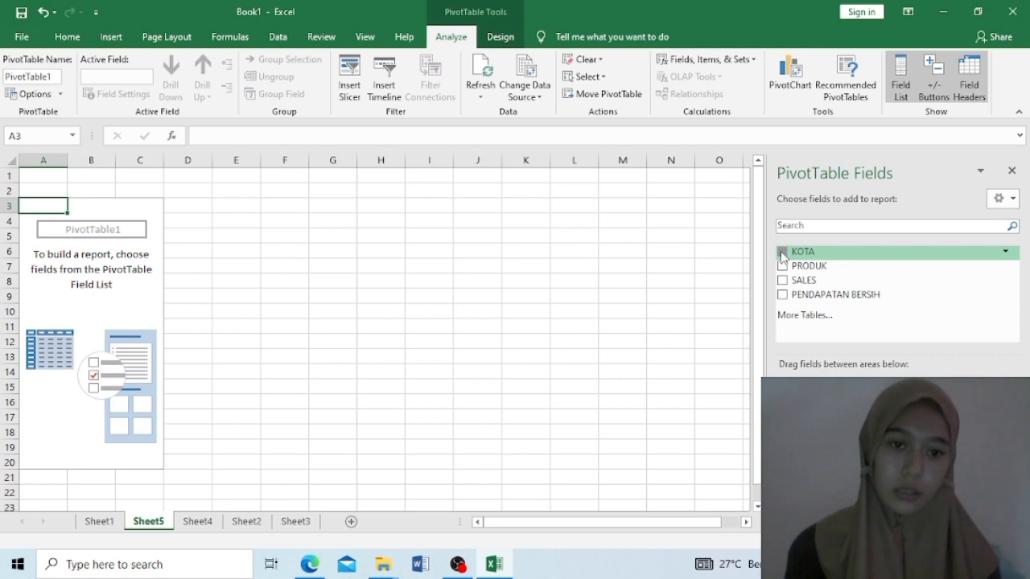
pyautogui.click(781, 267)
pyautogui.click(782, 281)
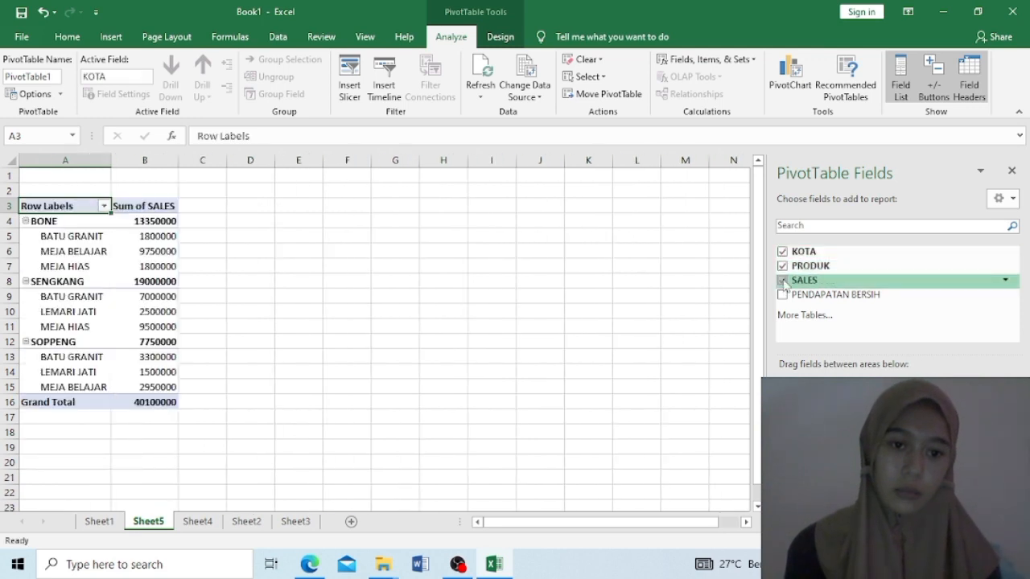
pyautogui.moveTo(801, 255); pyautogui.dragTo(937, 410)
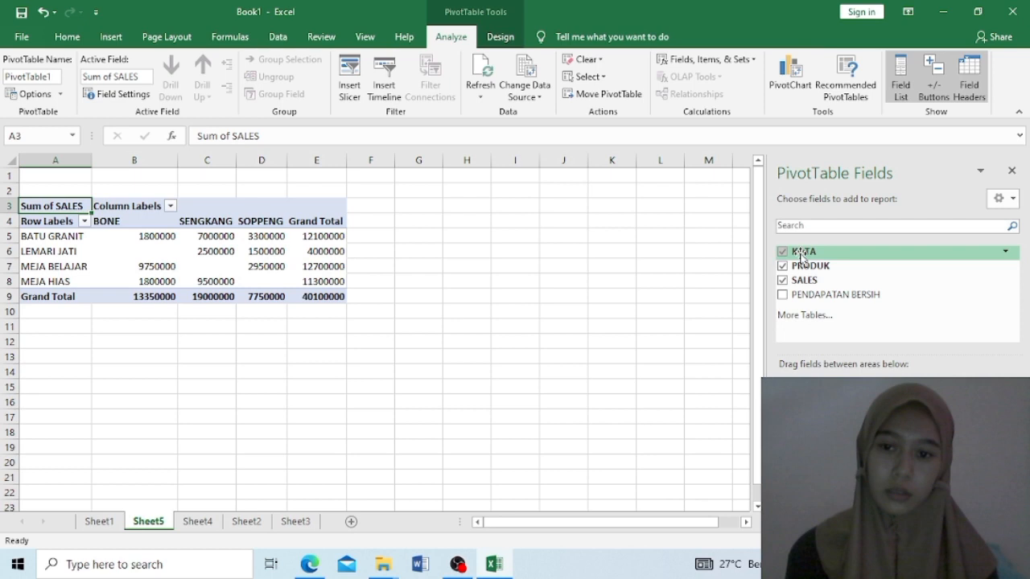
pyautogui.moveTo(804, 266); pyautogui.dragTo(819, 427)
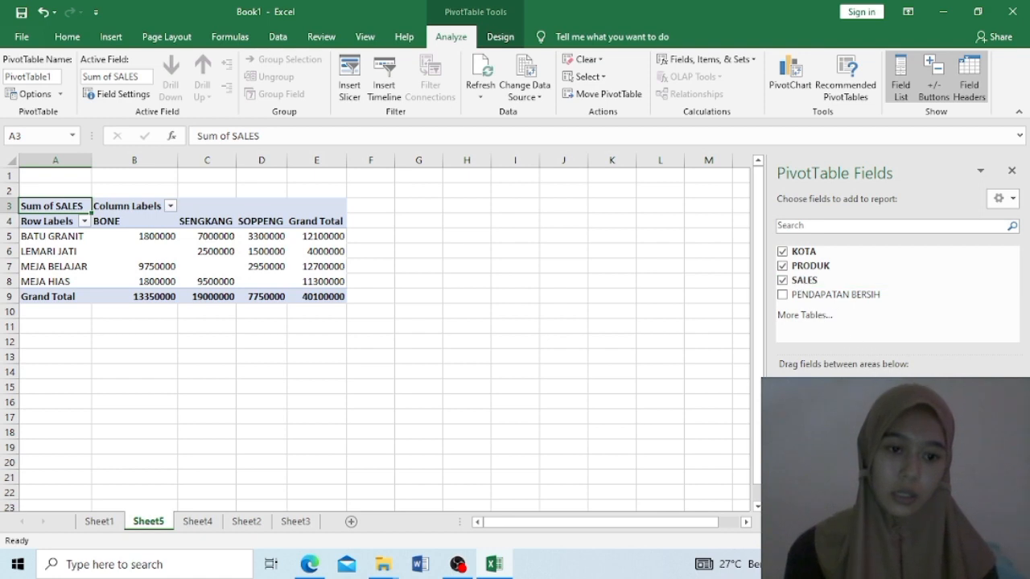
# Add SALES a second time and PENDAPATAN BERSIH to the PivotTable's values
pyautogui.moveTo(926, 458); pyautogui.dragTo(951, 477)
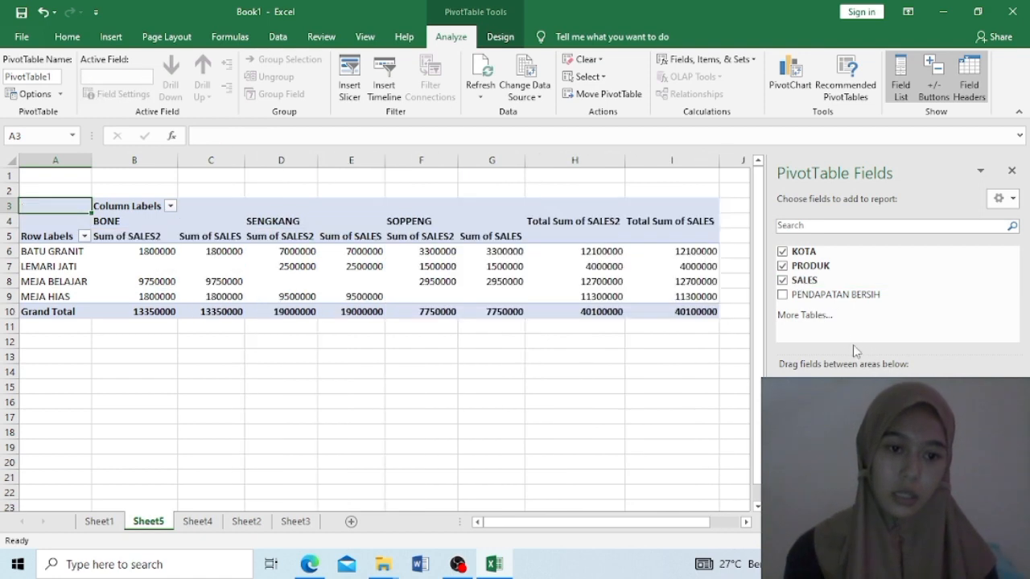
pyautogui.moveTo(828, 303); pyautogui.dragTo(925, 467)
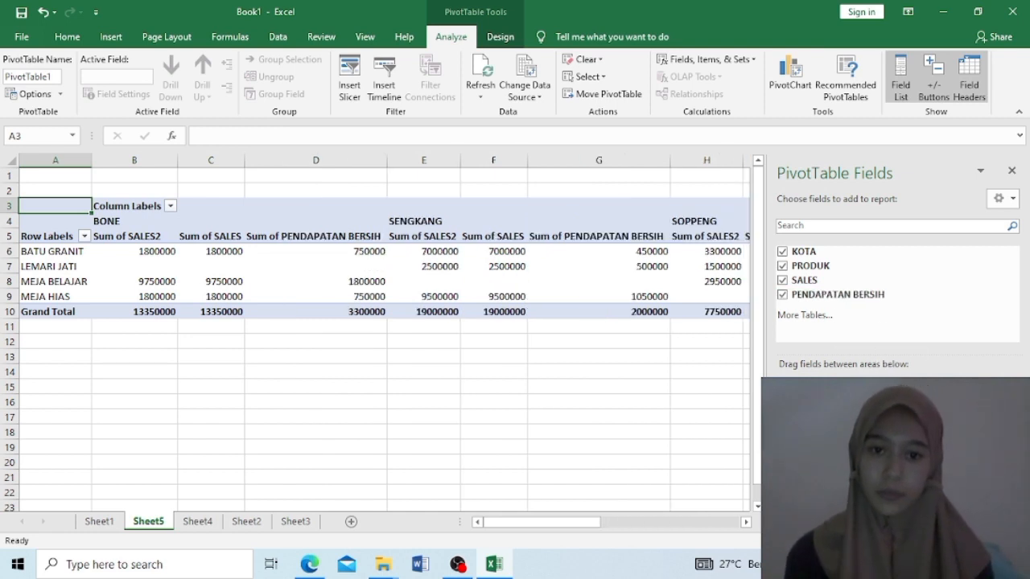
pyautogui.click(726, 475)
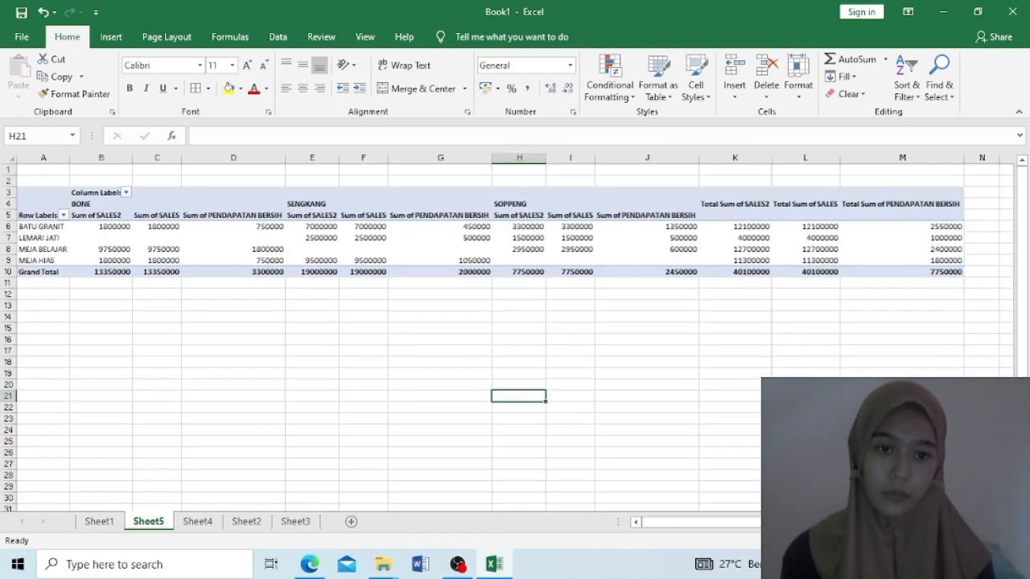
pyautogui.keyDown('ctrl'); pyautogui.scroll(-2, 398, 351); pyautogui.keyUp('ctrl')
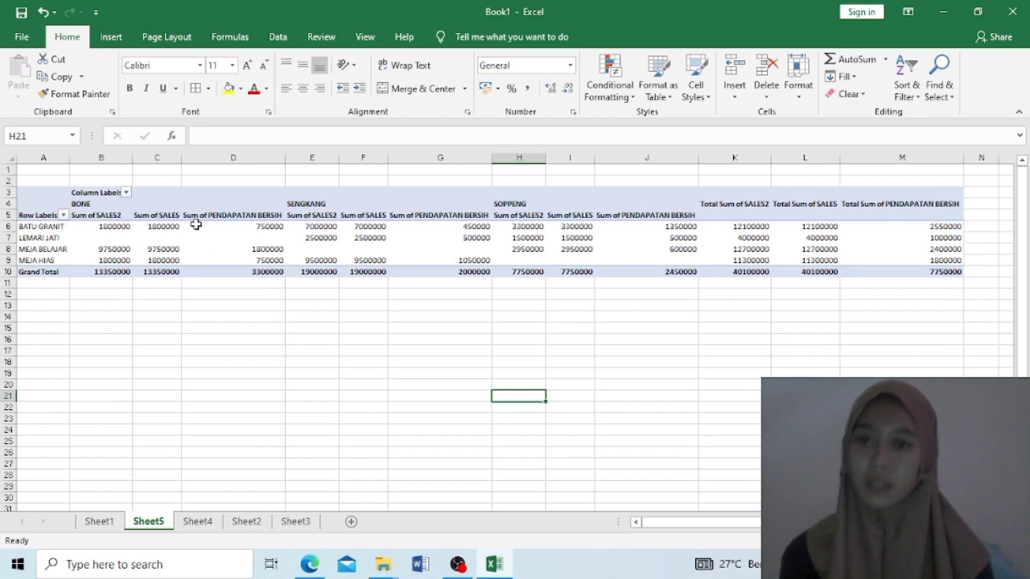
# Filter the PivotTable's row labels to show only the product BATU GRANIT
pyautogui.moveTo(196, 224)
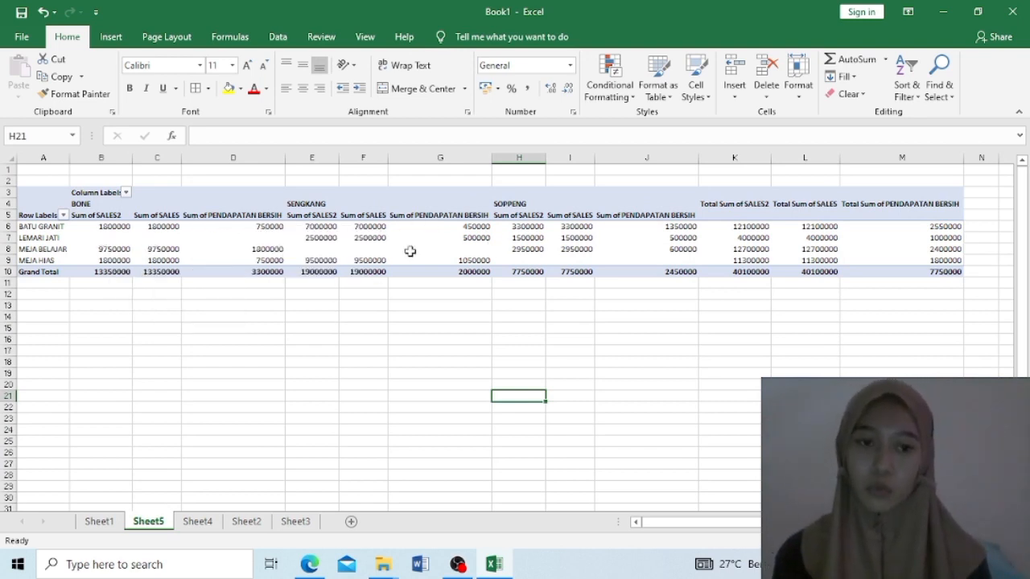
pyautogui.click(63, 217)
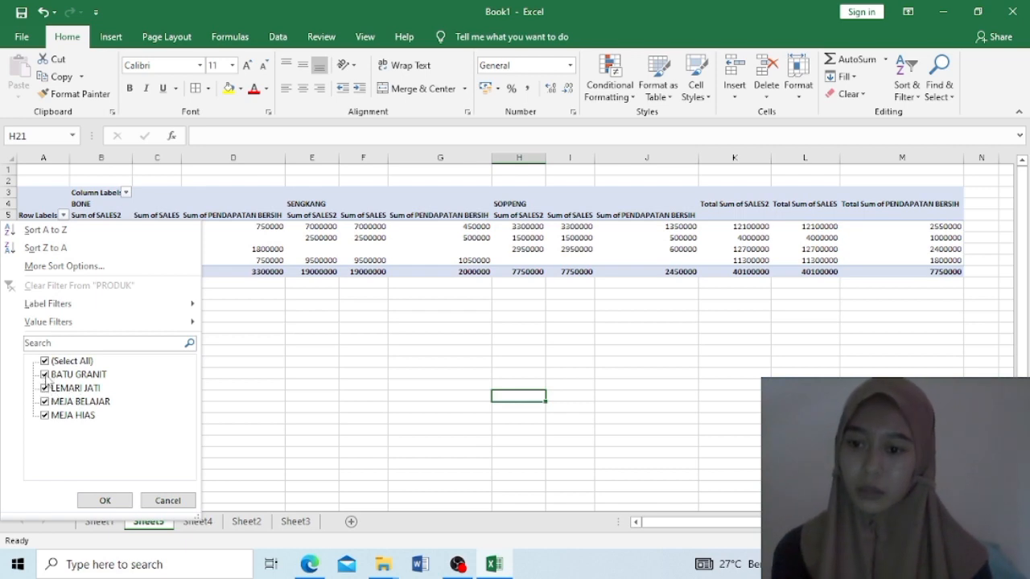
pyautogui.click(44, 374)
pyautogui.click(44, 375)
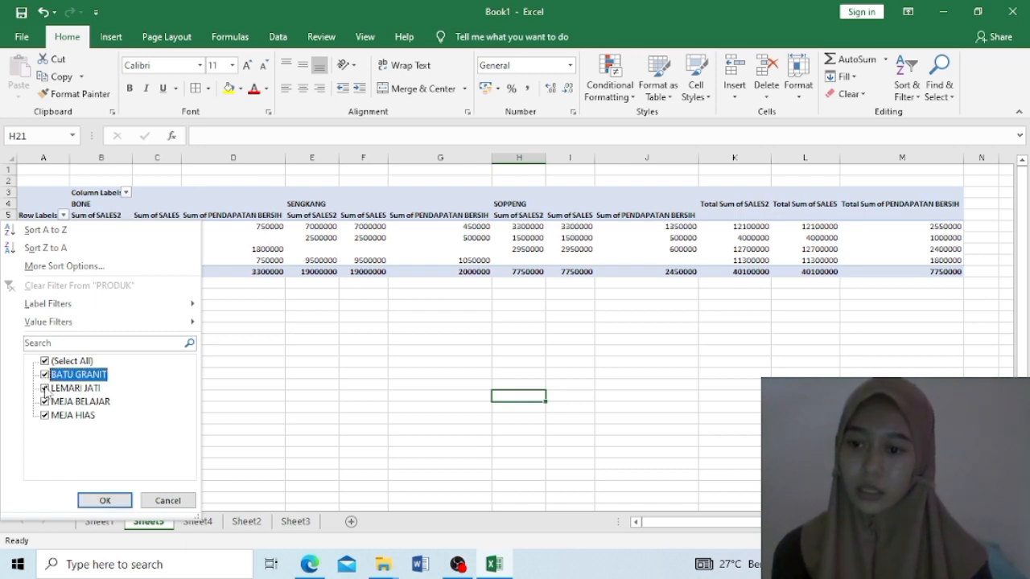
pyautogui.click(44, 388)
pyautogui.click(44, 402)
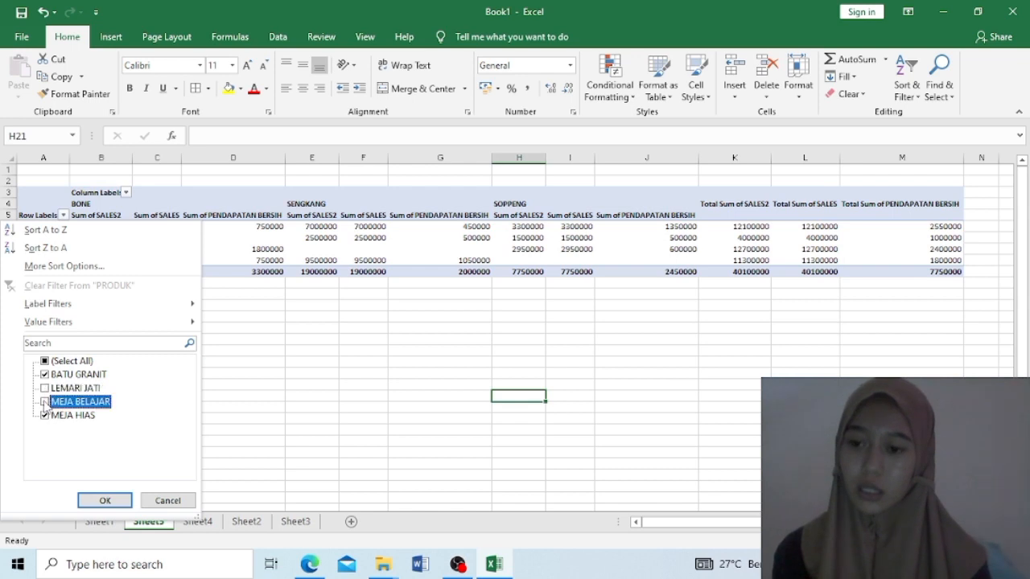
pyautogui.click(44, 415)
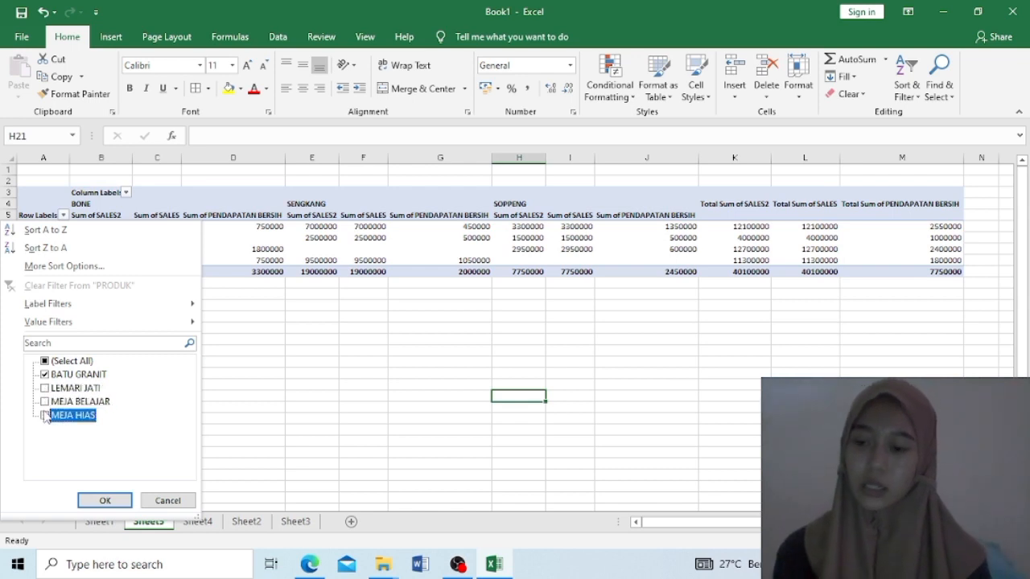
pyautogui.click(103, 499)
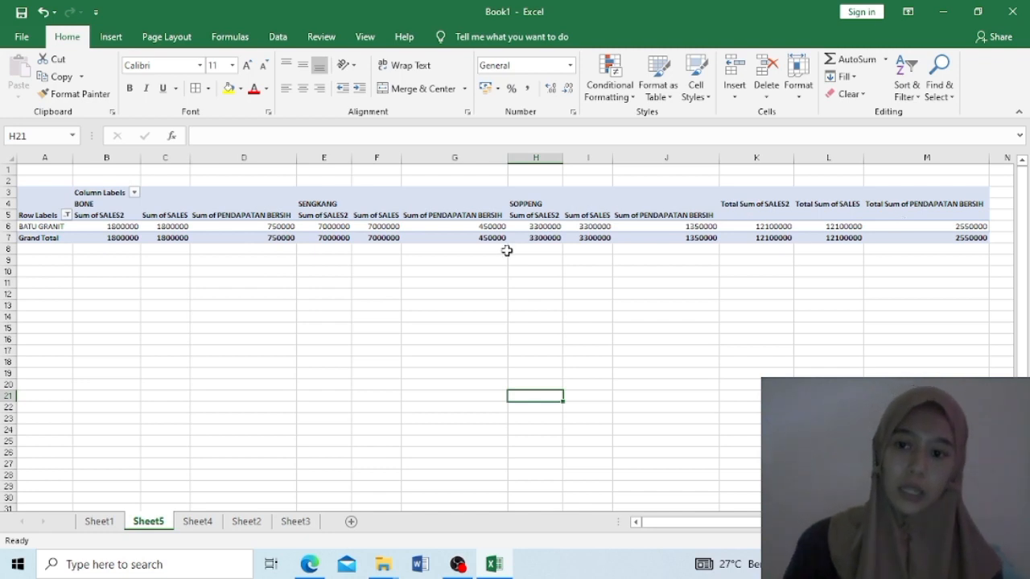
# Include MEJA BELAJAR in the PivotTable's row label filter alongside BATU GRANIT
pyautogui.click(64, 214)
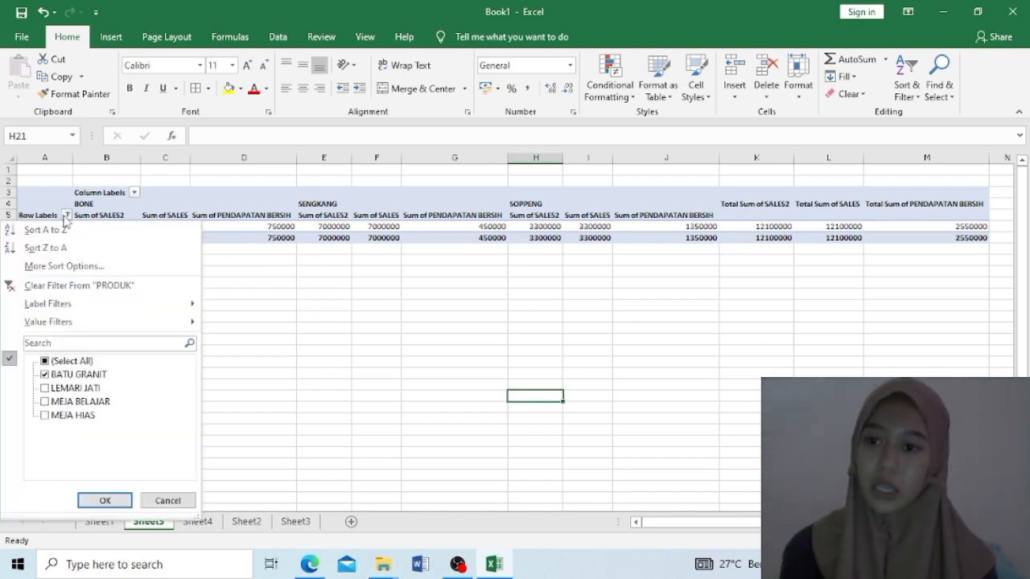
pyautogui.click(47, 401)
pyautogui.click(90, 497)
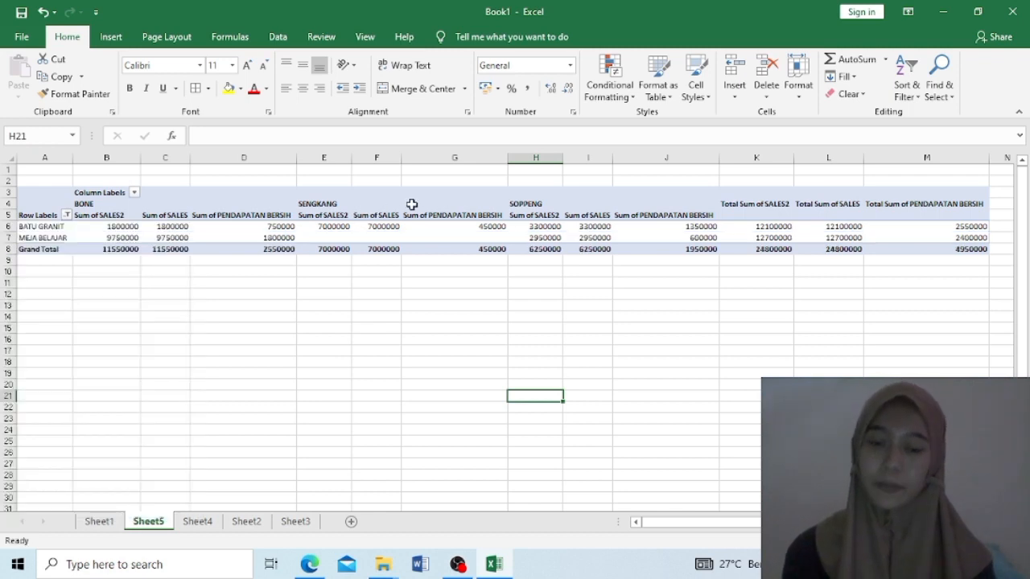
pyautogui.moveTo(757, 523)
pyautogui.mouseDown()
pyautogui.moveTo(770, 523)
pyautogui.moveTo(753, 531)
pyautogui.mouseUp()
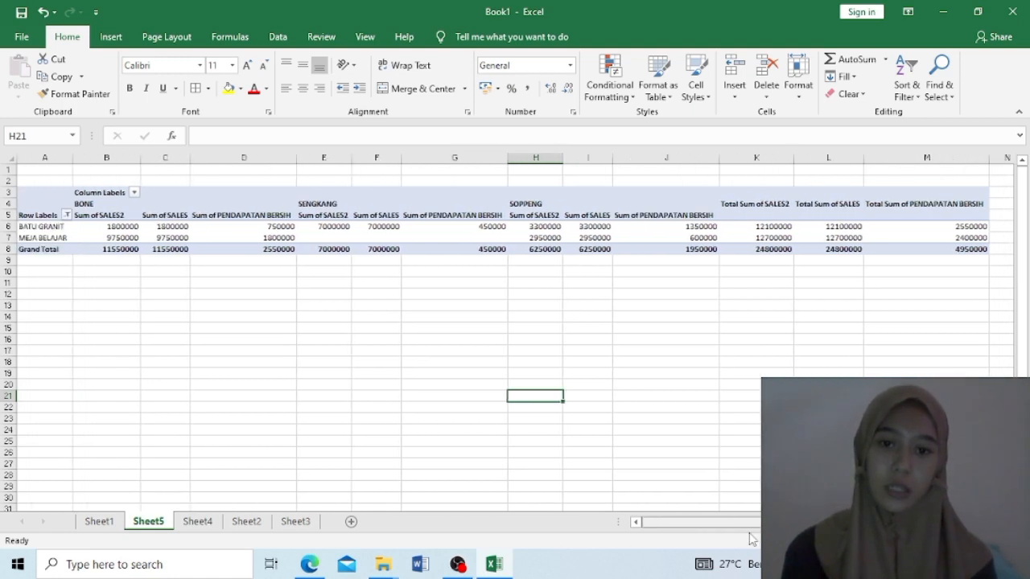
pyautogui.moveTo(763, 523); pyautogui.dragTo(643, 537)
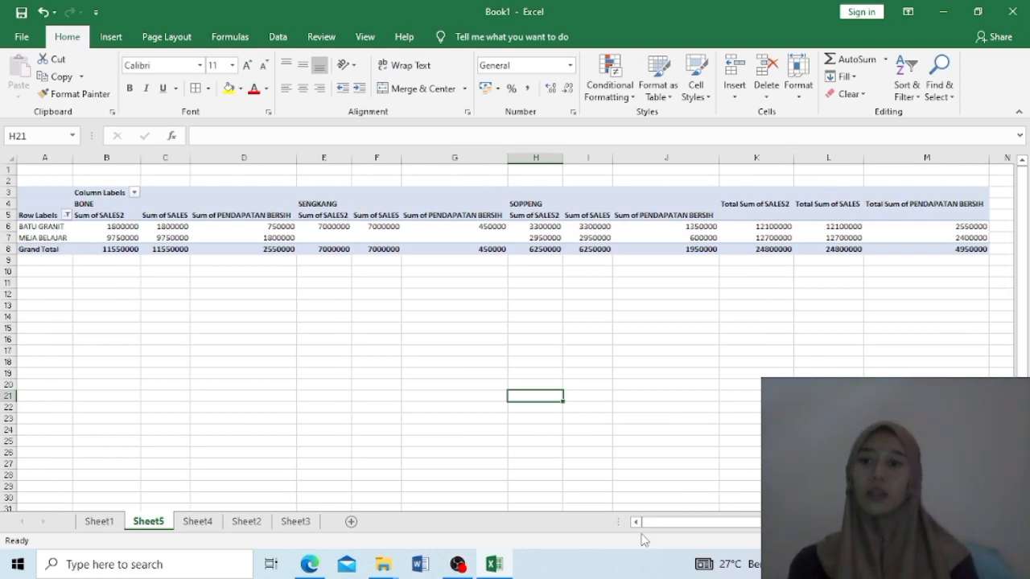